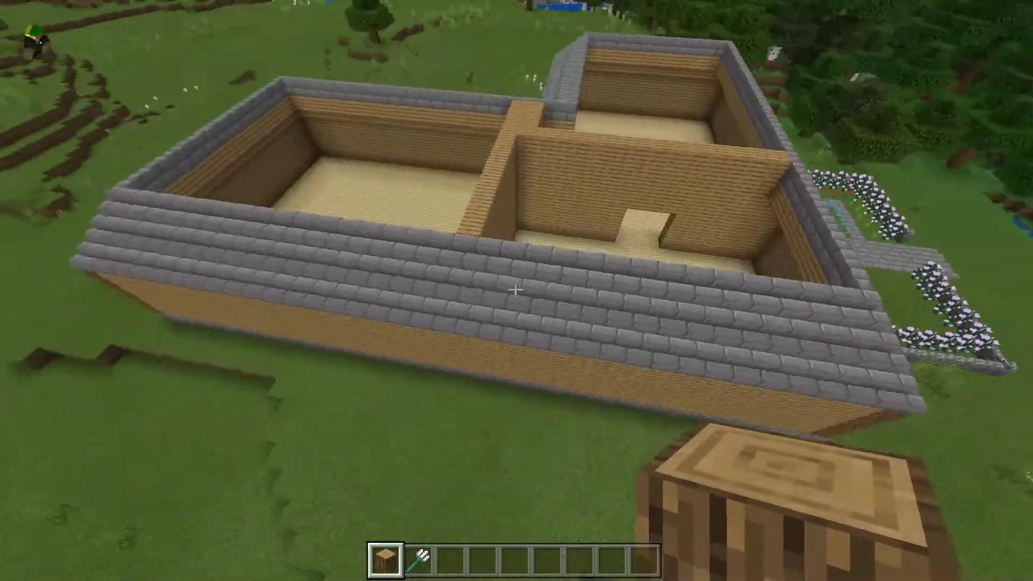
Fly over the unfinished house and go inside to the two chests beside the entrance
key(w)
key(shift)
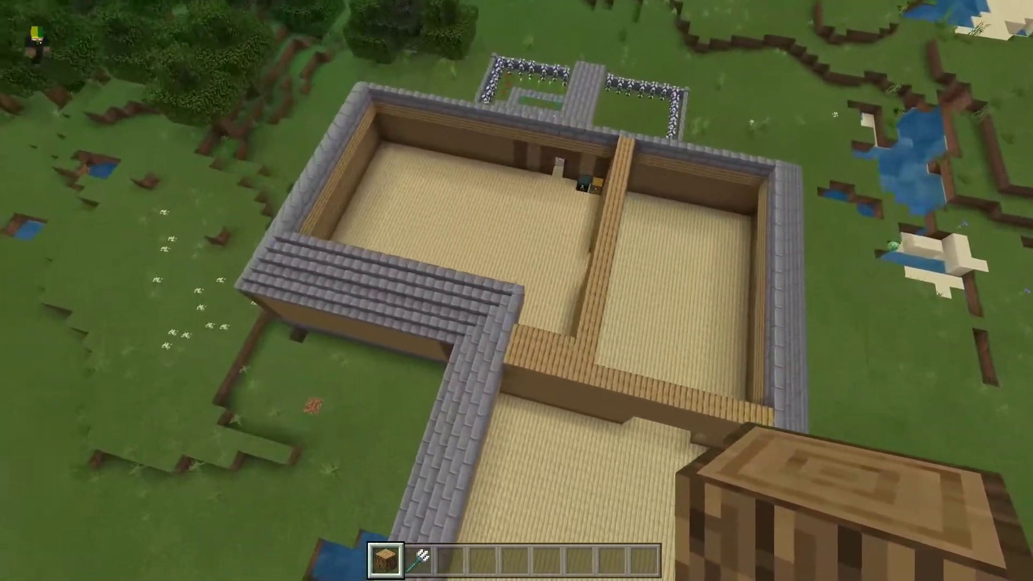
key(w)
key(shift)
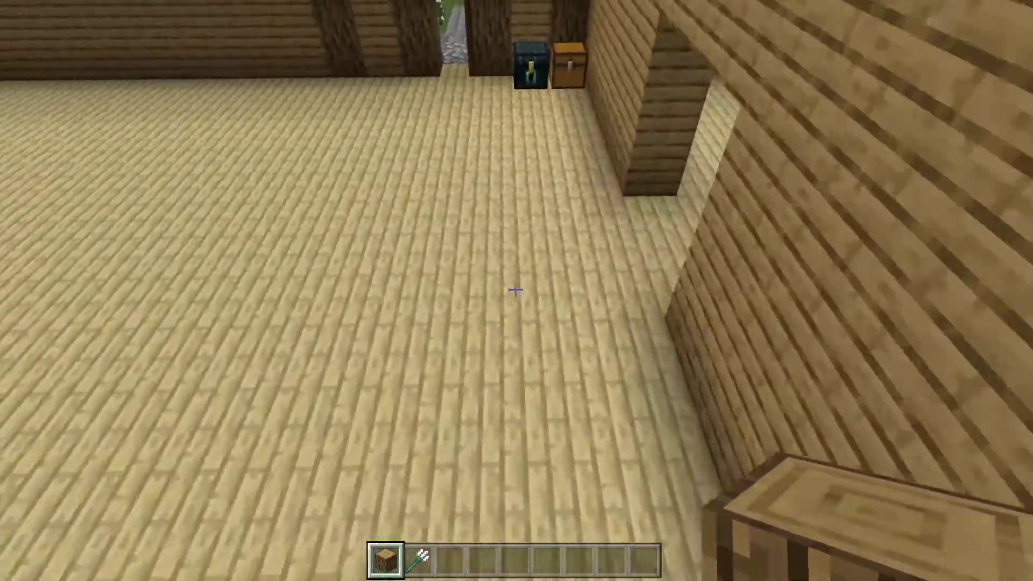
key(2)
key(1)
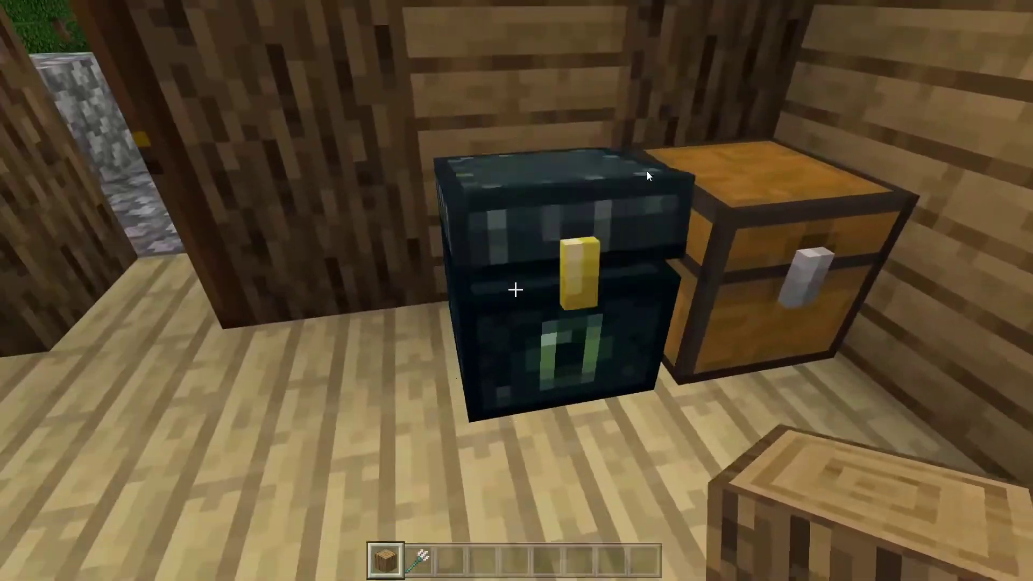
Check the contents of the ender chest and the regular chest, and view the house from outside
right_click(517, 290)
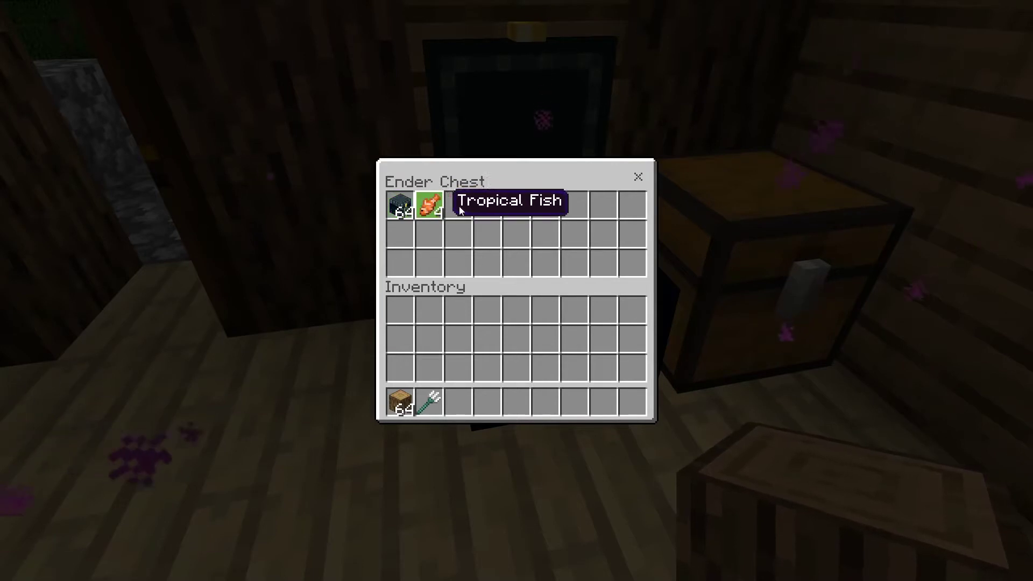
click(633, 175)
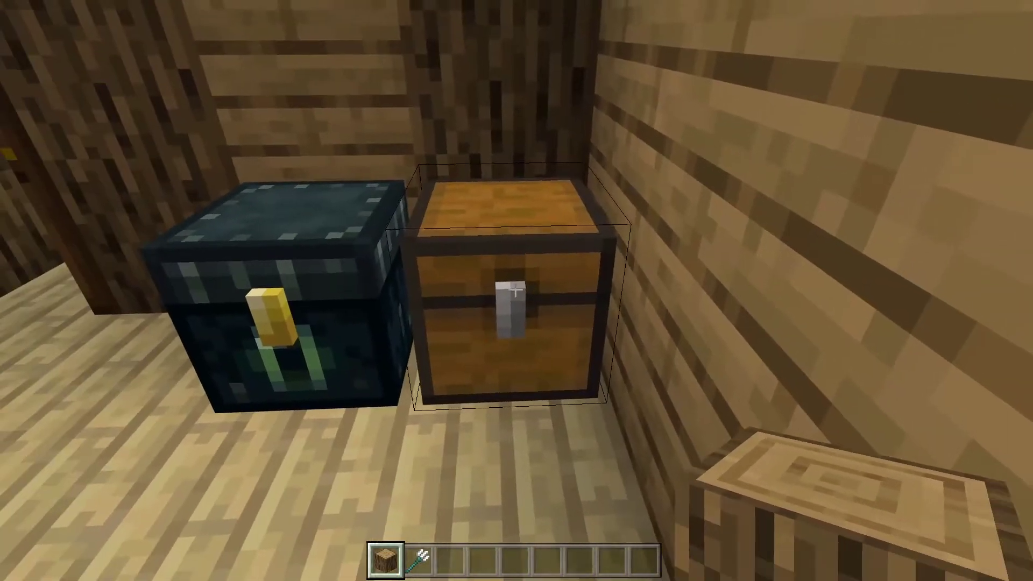
right_click(516, 290)
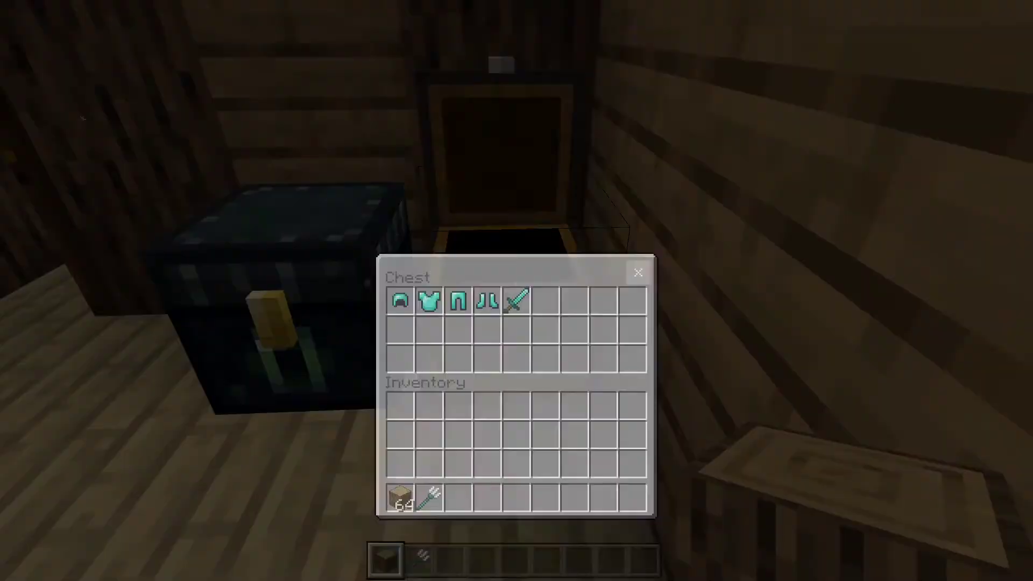
click(637, 178)
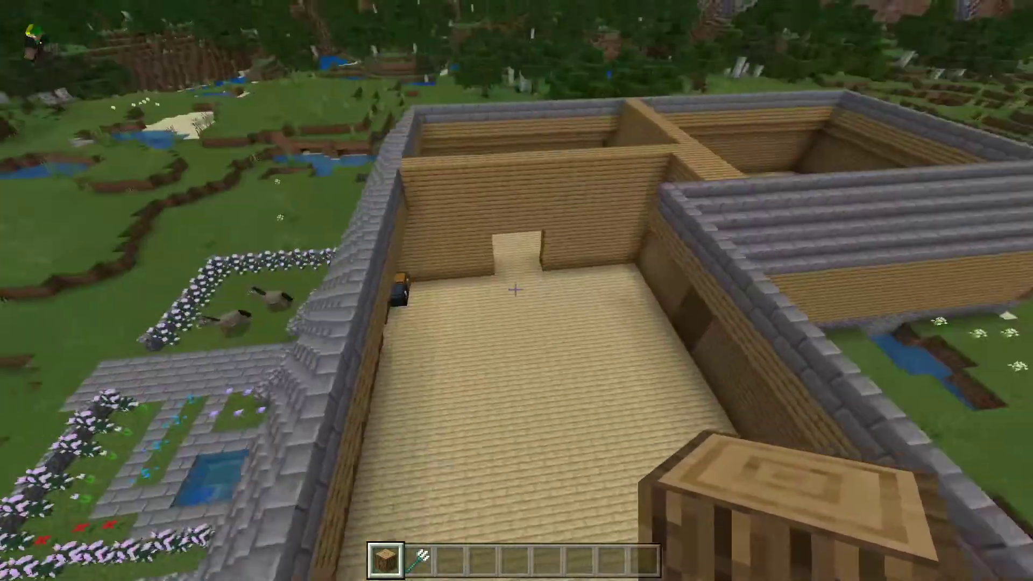
key(s)
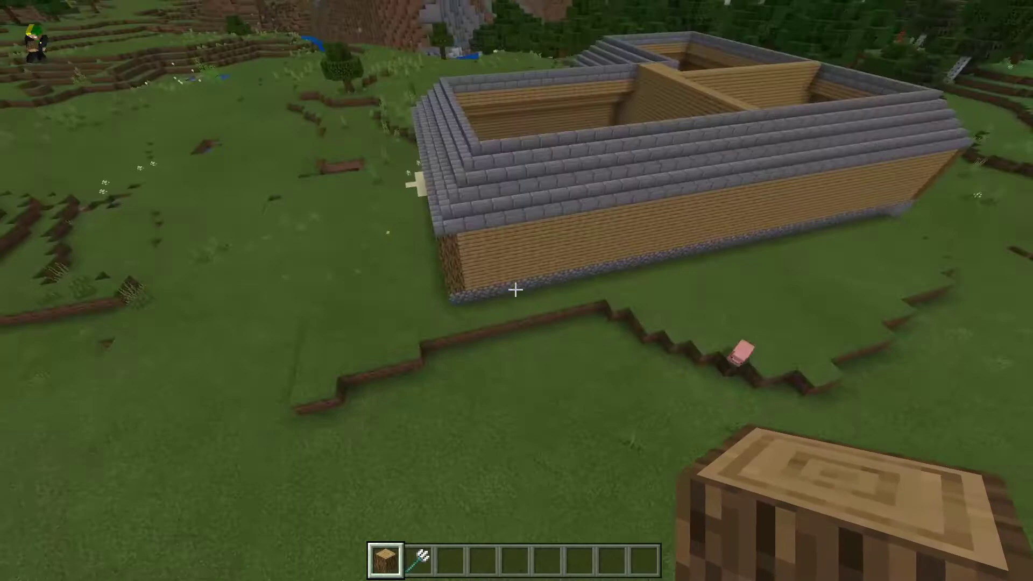
key(w)
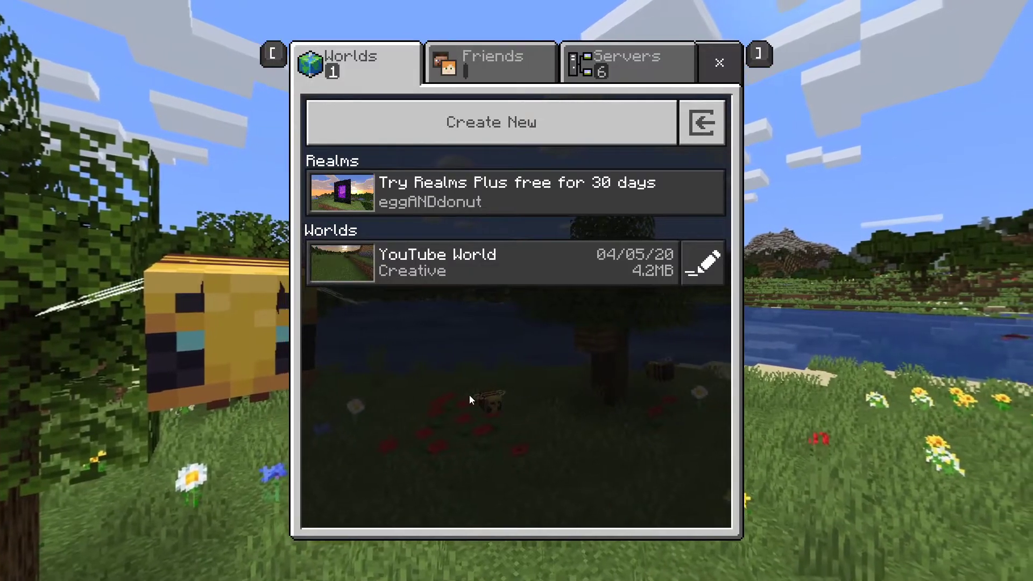
Export YouTube World from its game settings to the Desktop as YouTube World.mcworld
click(428, 271)
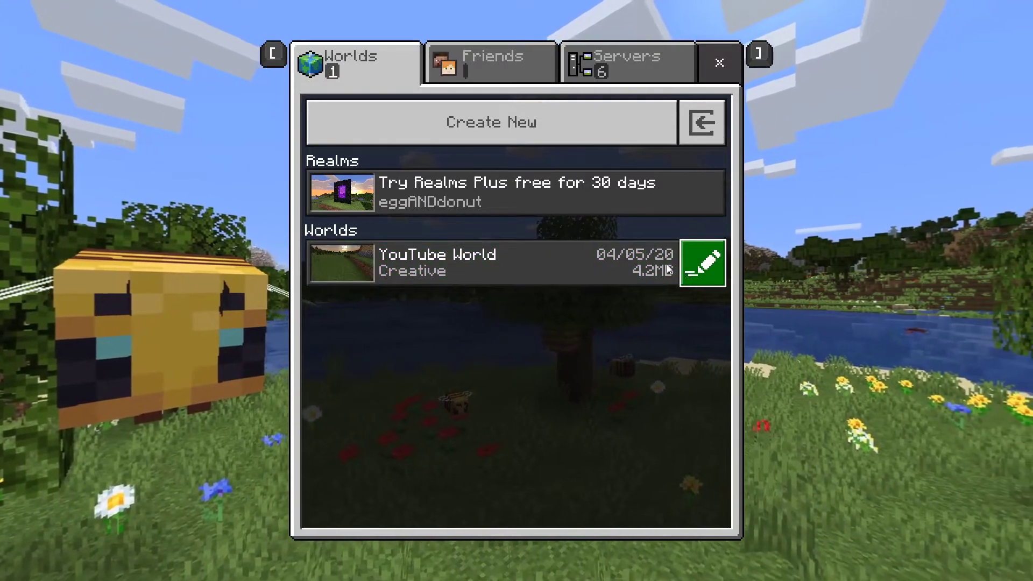
click(690, 265)
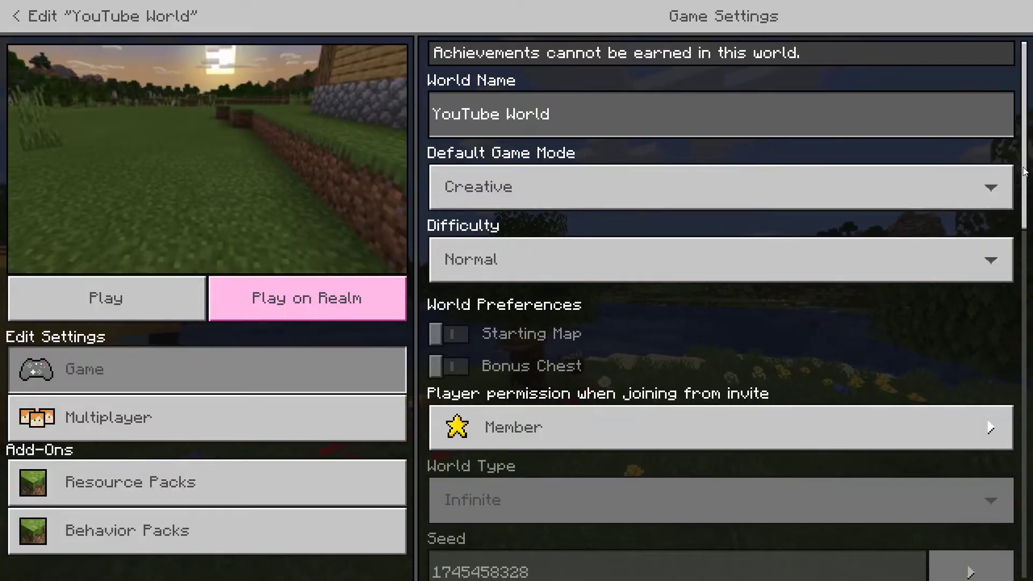
scroll(721, 307, down, 15)
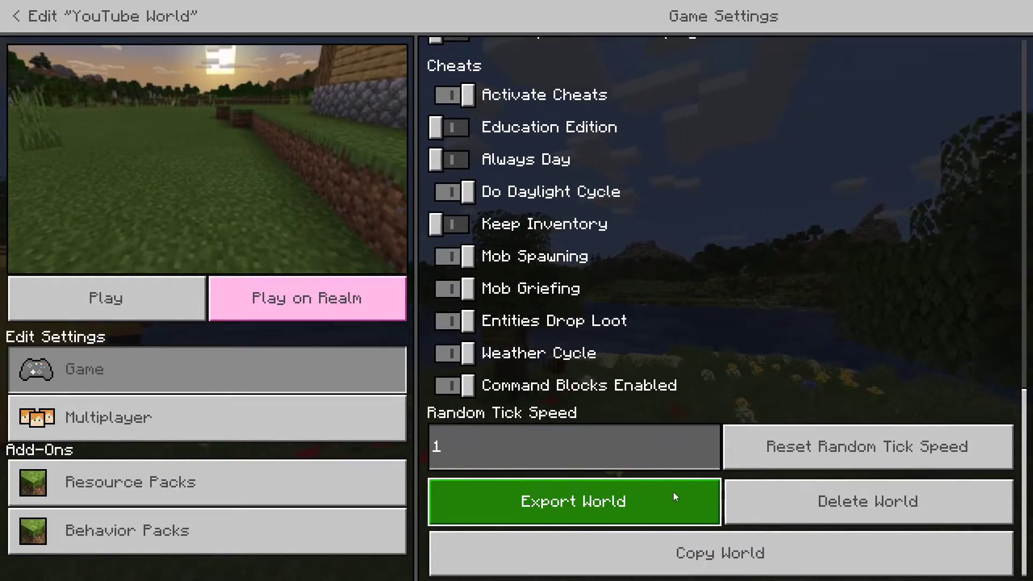
click(606, 501)
drag(734, 99, 784, 62)
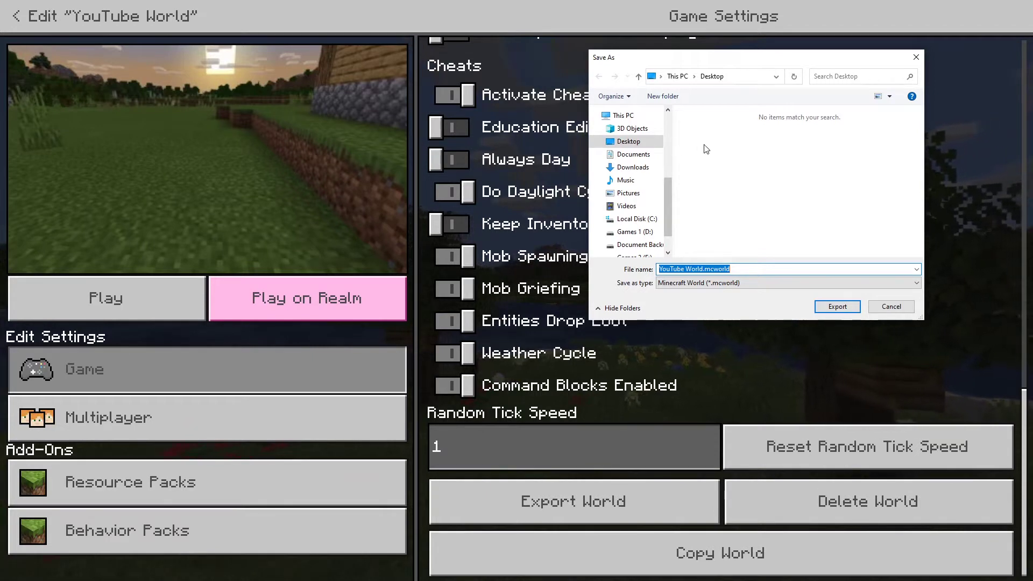
click(635, 142)
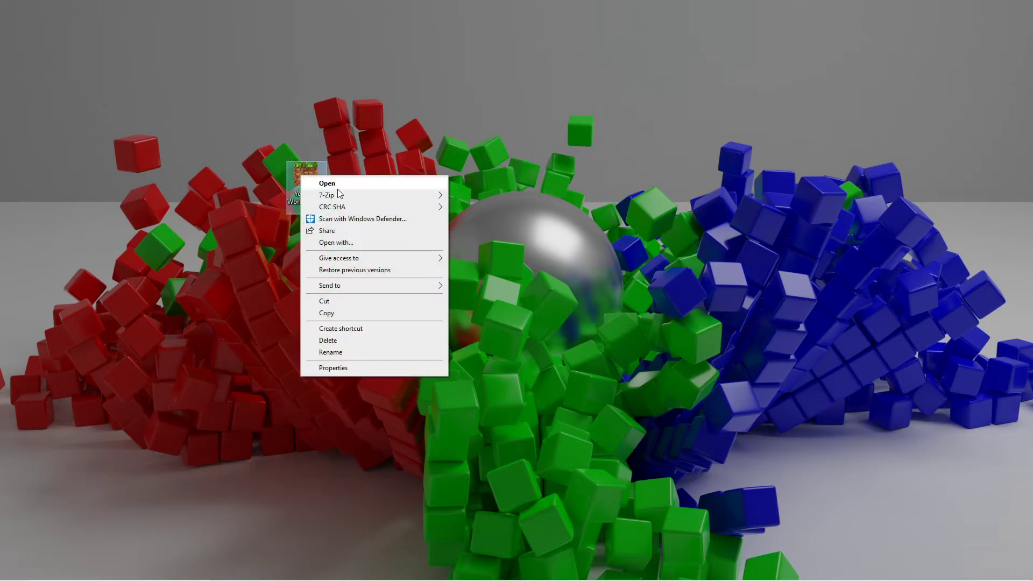
Rename the exported YouTube World.mcworld file to YouTube World.zip in its properties, accepting the extension change
mouse_move(344, 194)
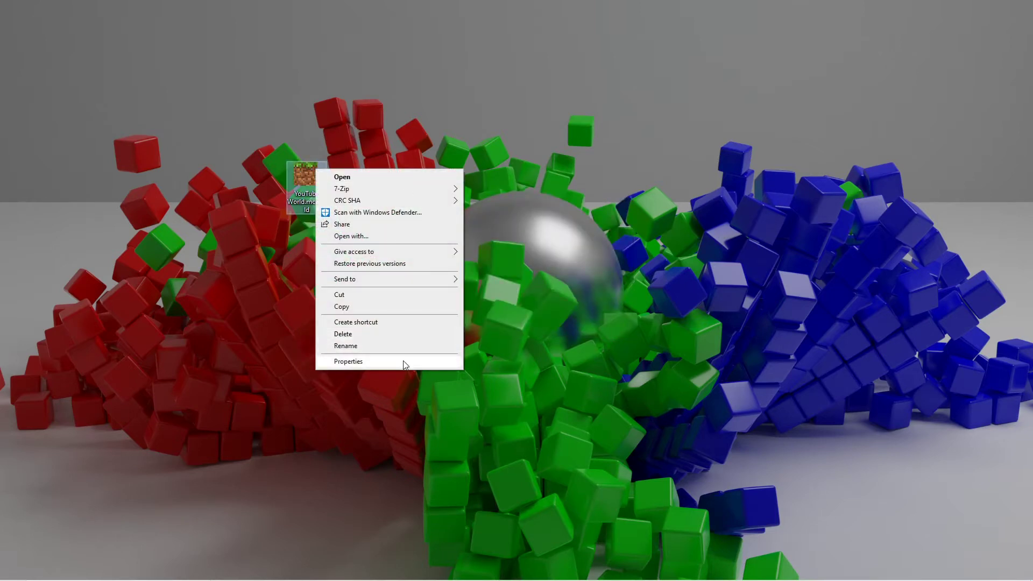
click(404, 362)
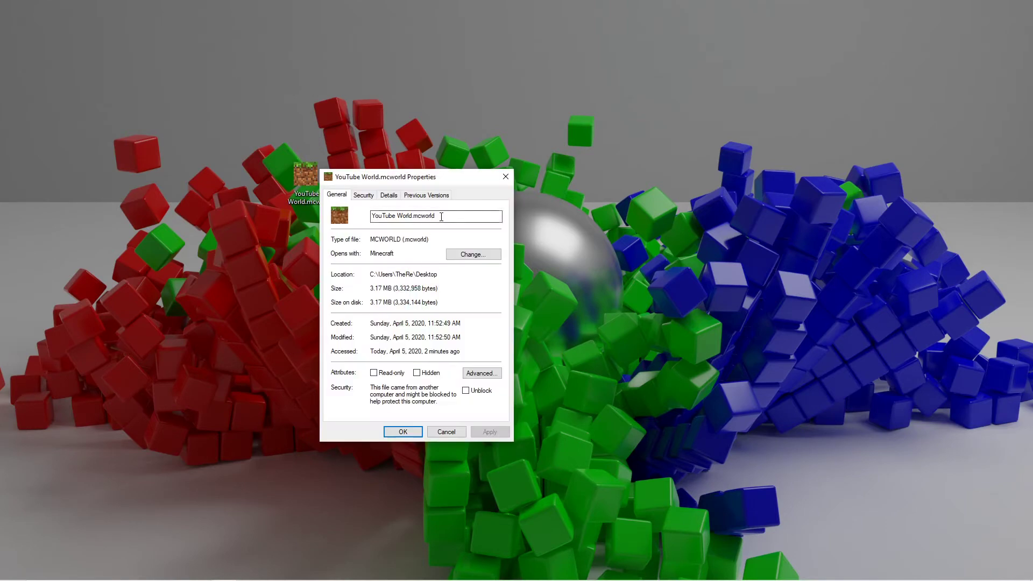
drag(441, 217, 416, 219)
key(BackSpace)
click(404, 431)
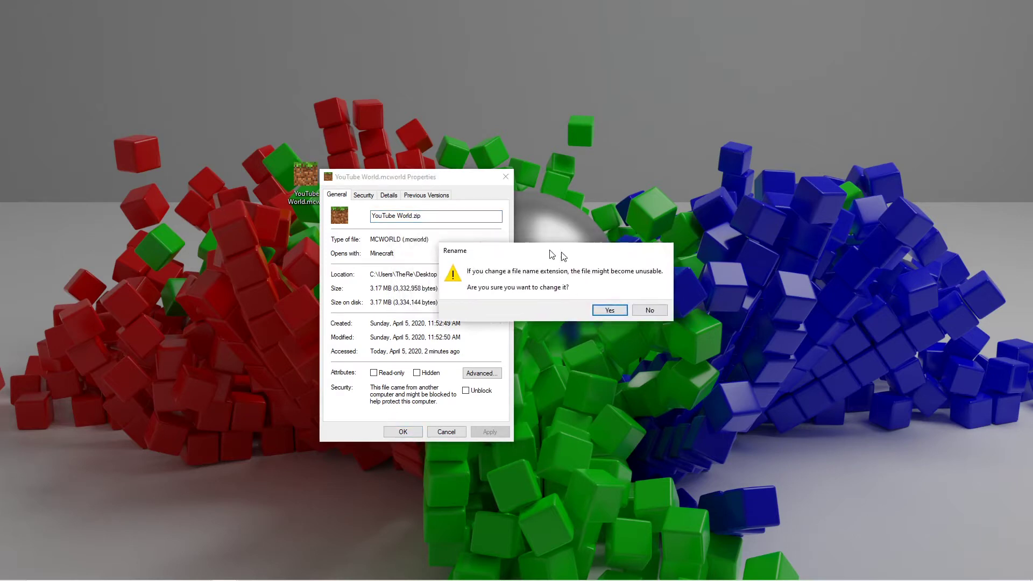
drag(579, 255, 639, 196)
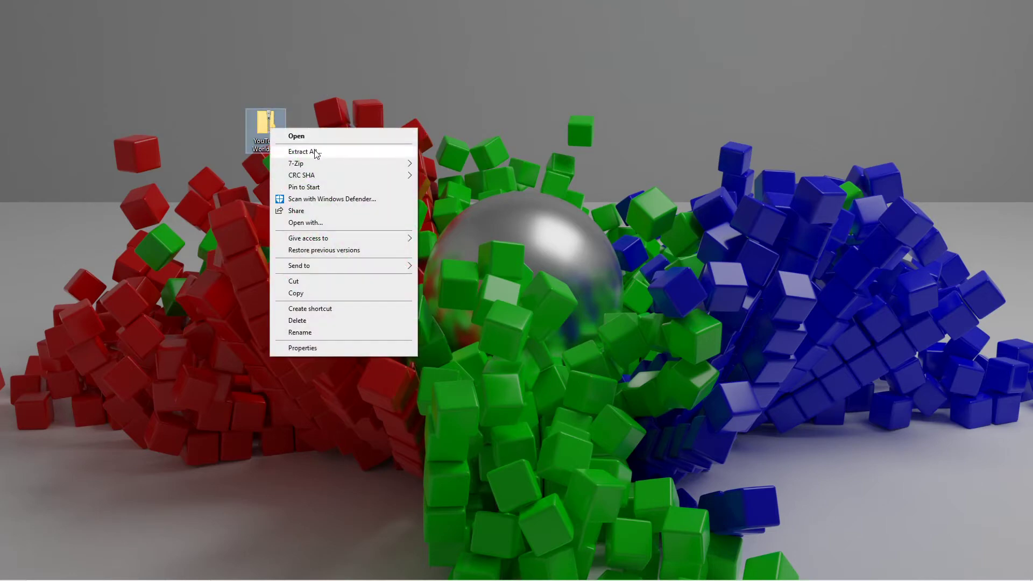
Extract YouTube World.zip to a YouTube World folder on the desktop and place that folder below the zip file
click(316, 153)
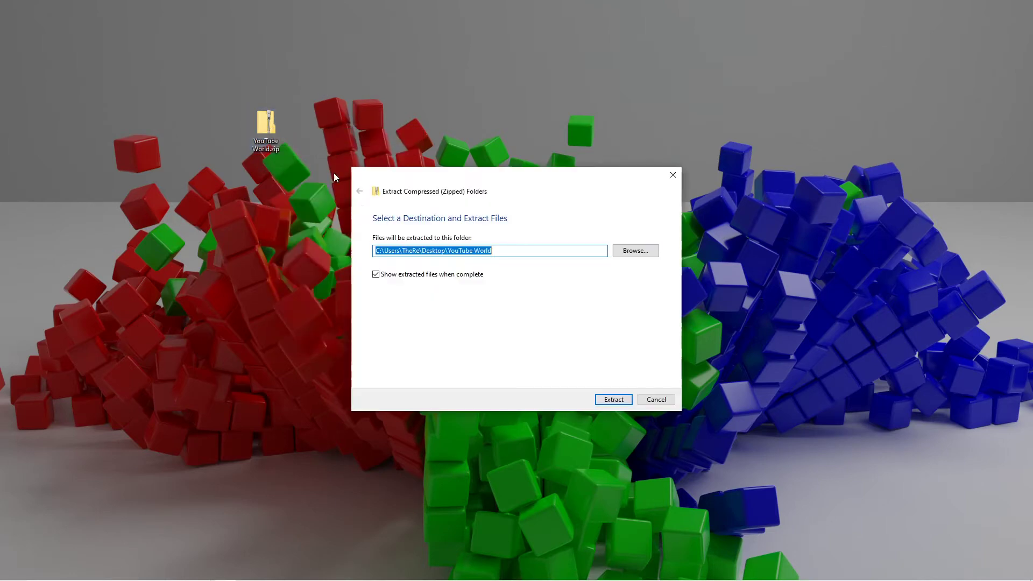
click(622, 400)
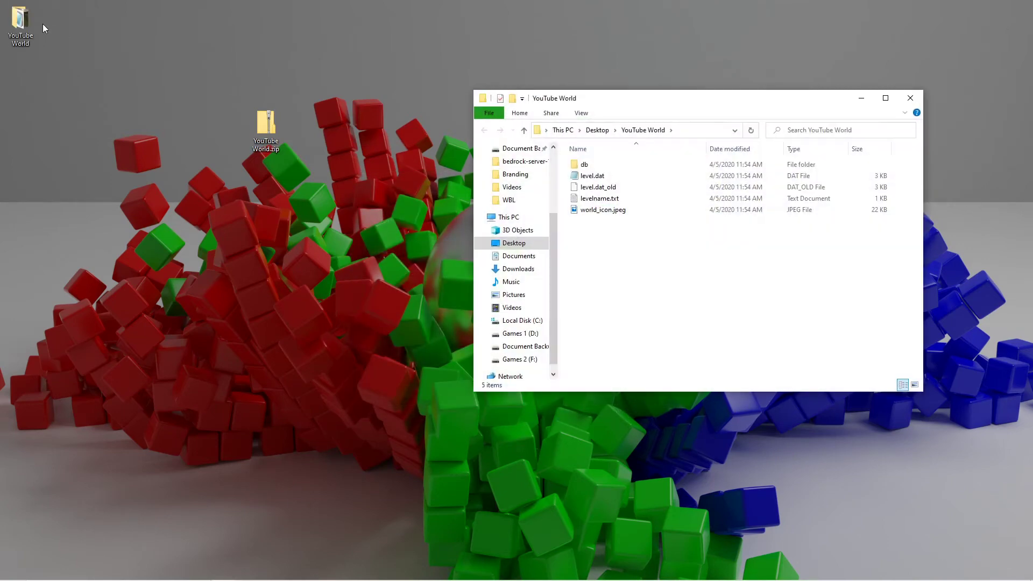
drag(24, 24, 265, 180)
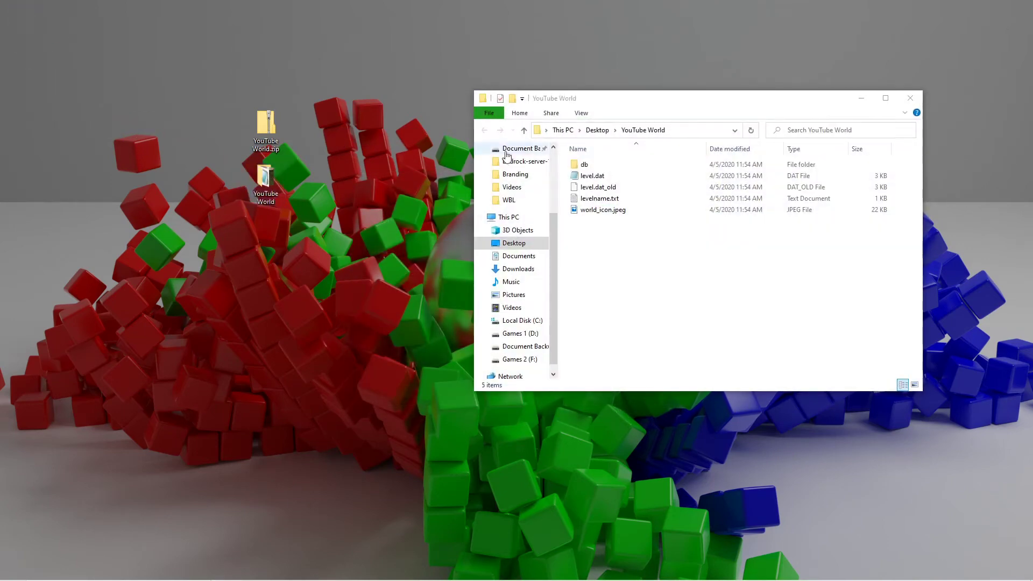
click(909, 101)
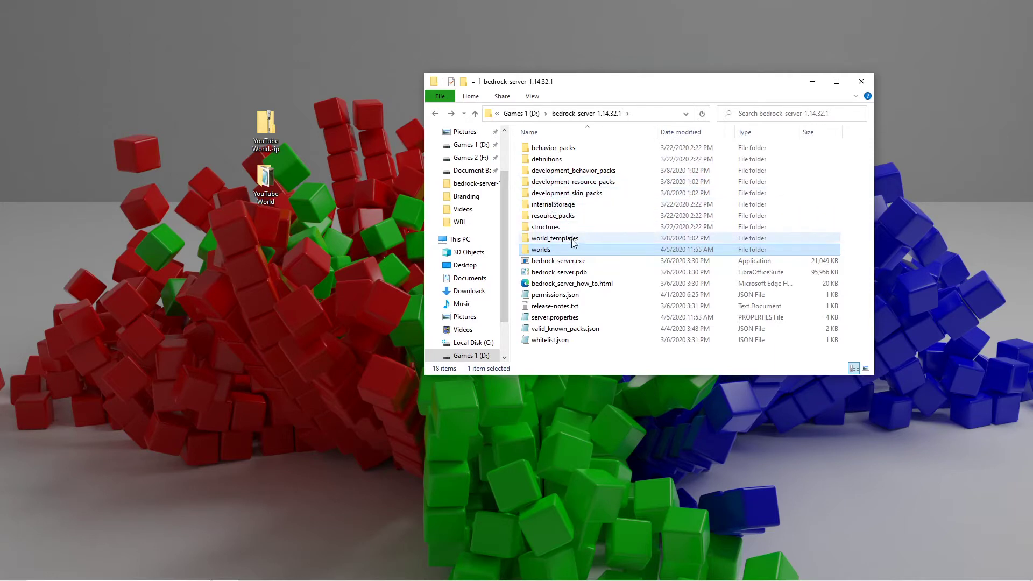
Copy the extracted YouTube World folder into the server's worlds folder and return to the bedrock-server-1.14.32.1 folder
double_click(528, 251)
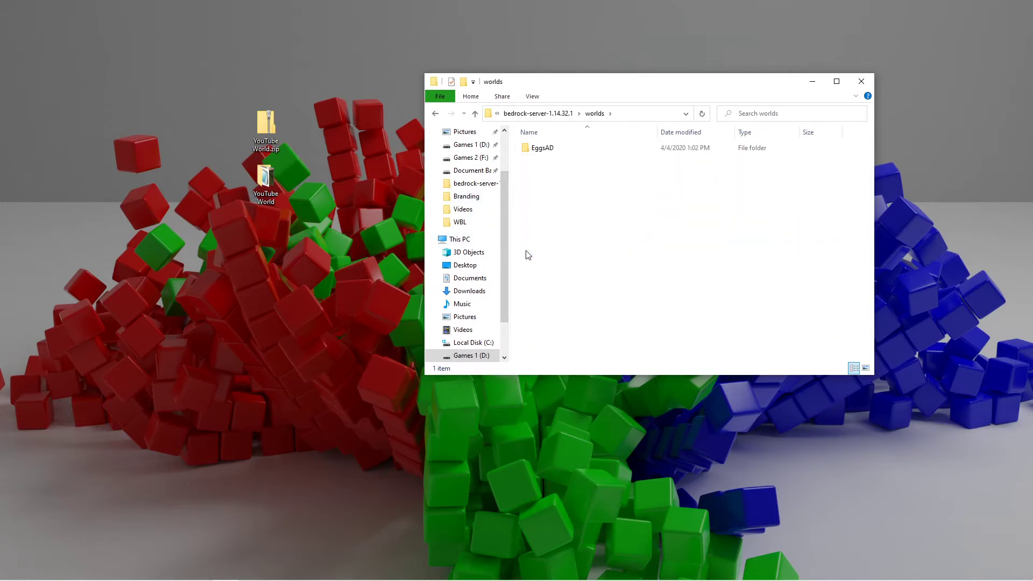
drag(265, 183, 538, 215)
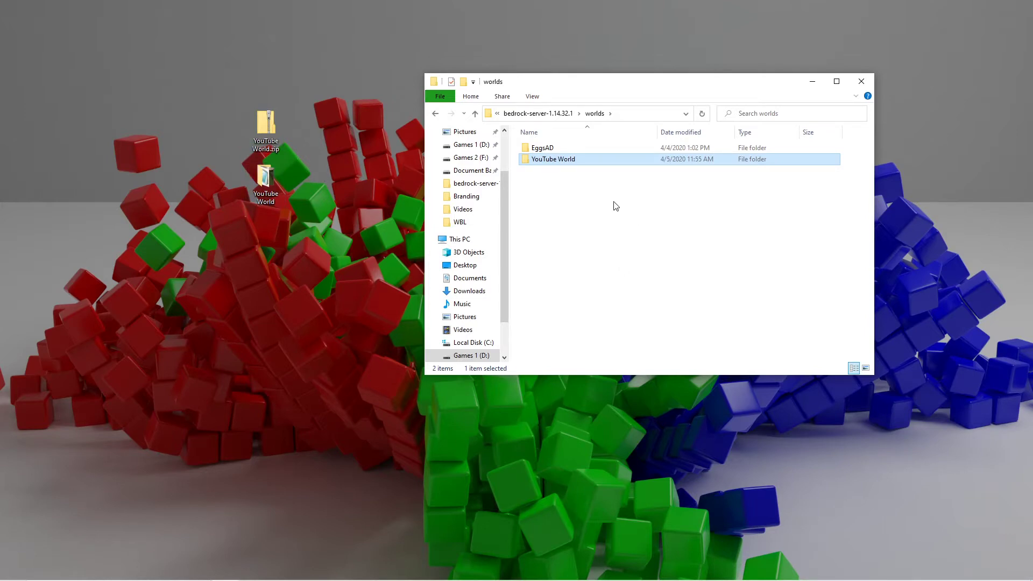
click(435, 113)
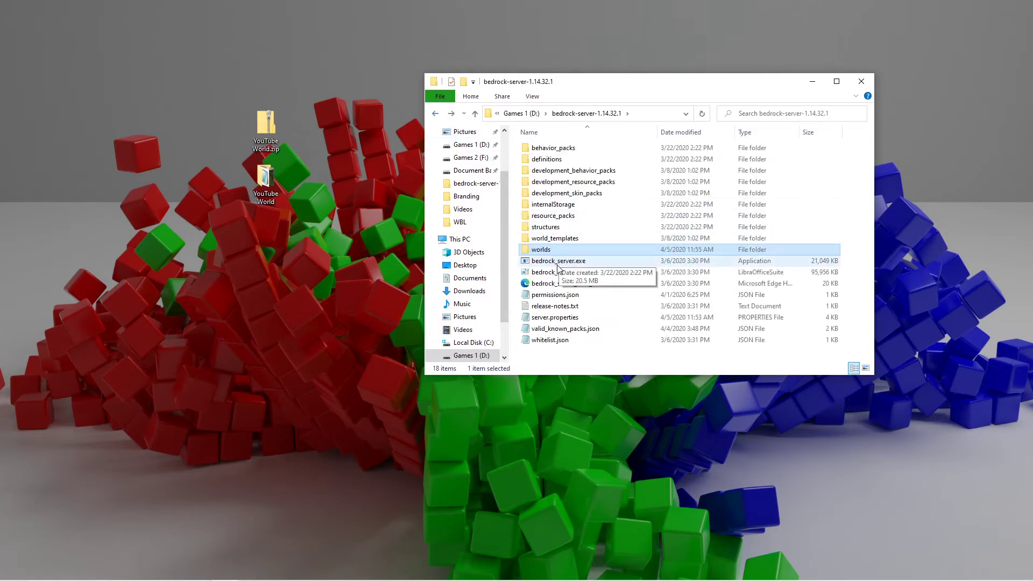
Change level-name to YouTube World in the server.properties file and save it
double_click(560, 319)
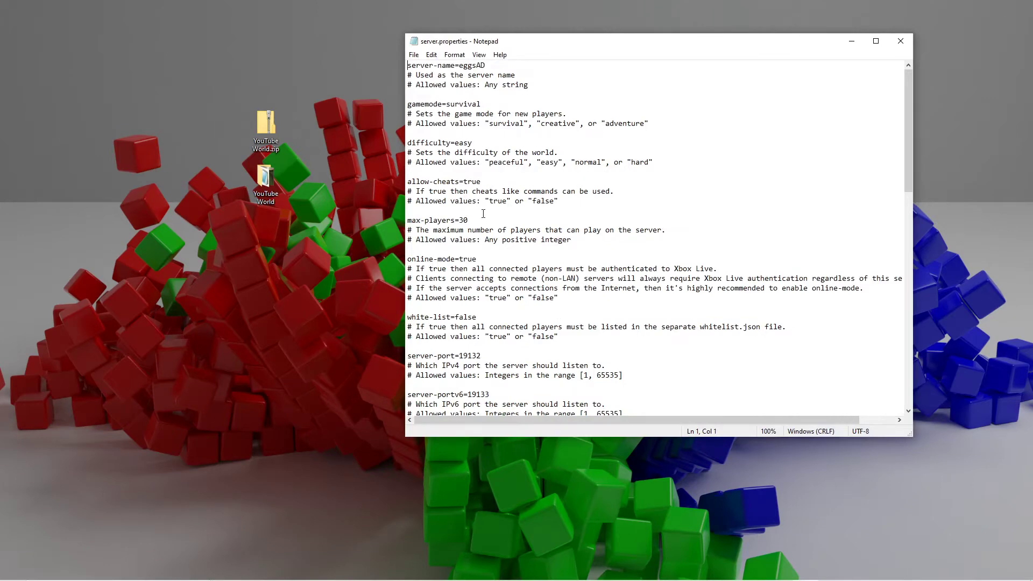
scroll(472, 201, down, 14)
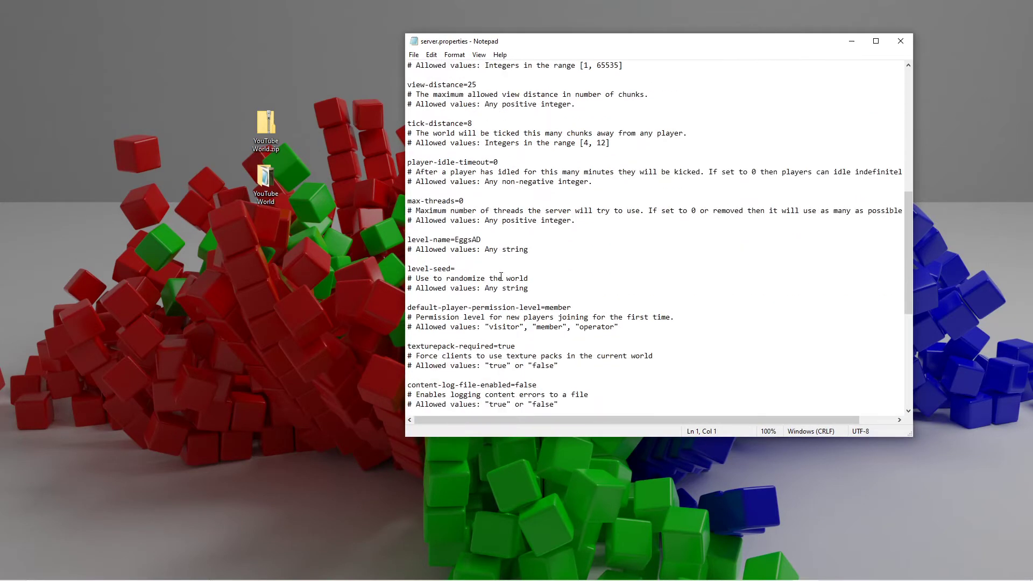
scroll(501, 282, down, 4)
scroll(495, 253, up, 6)
click(493, 241)
key(BackSpace)
key(BackSpace)
key(BackSpace)
key(BackSpace)
key(BackSpace)
key(BackSpace)
drag(493, 244, 411, 238)
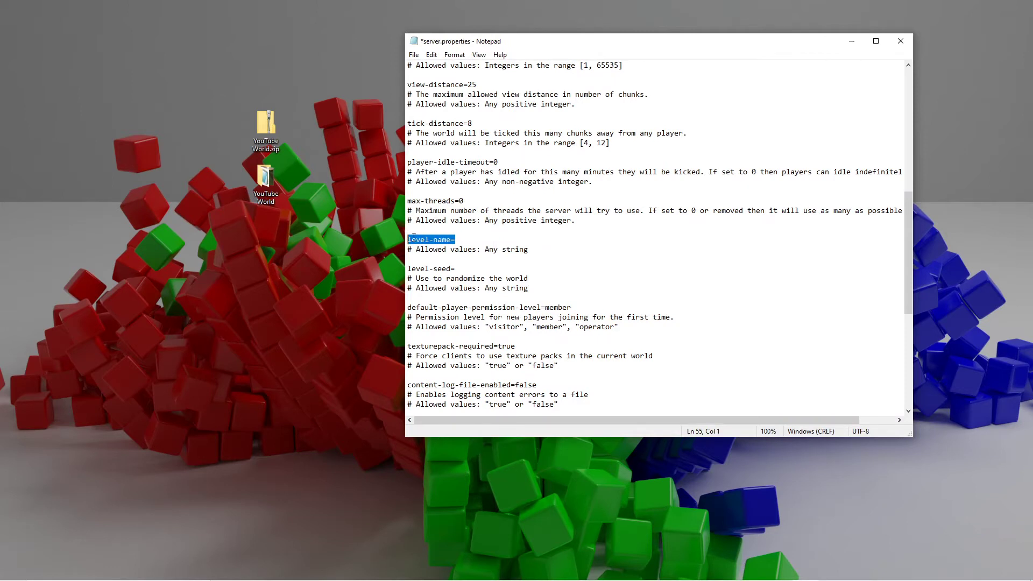
click(461, 237)
text(YouTube World)
click(417, 55)
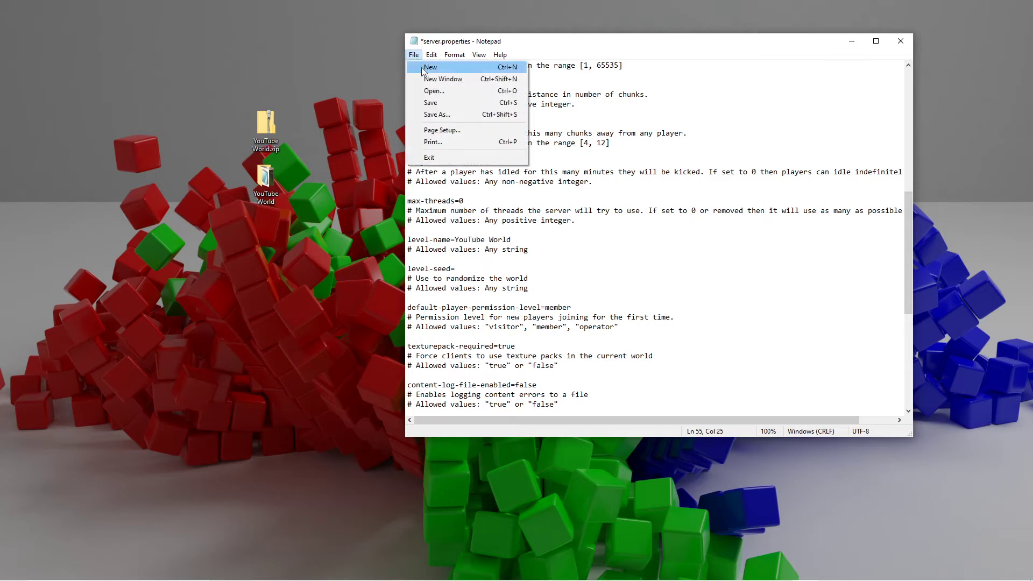
click(433, 101)
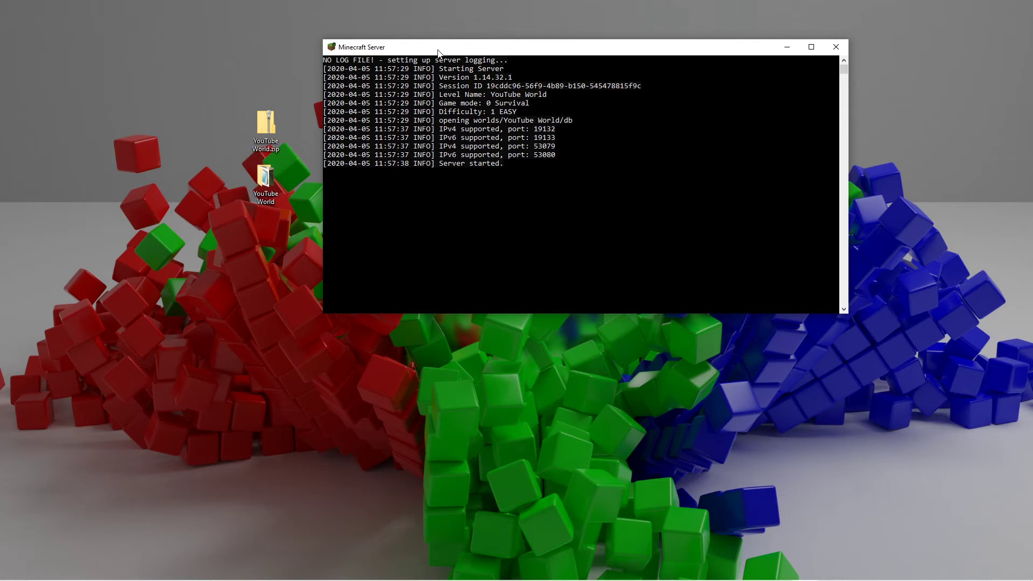
Move the running server console aside, switch to Minecraft, look around the hosted world and open the inventory
drag(438, 52, 468, 11)
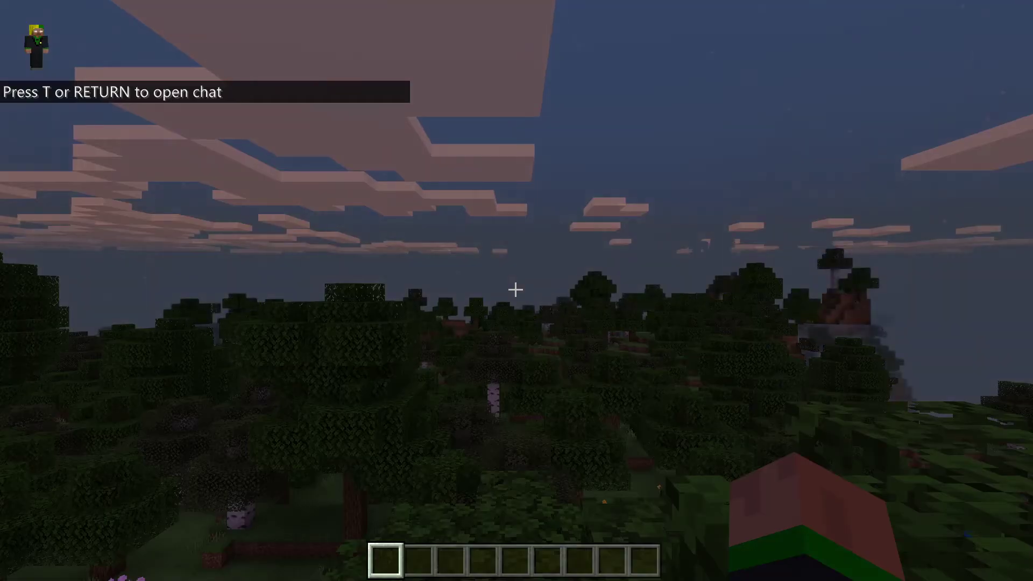
key(w)
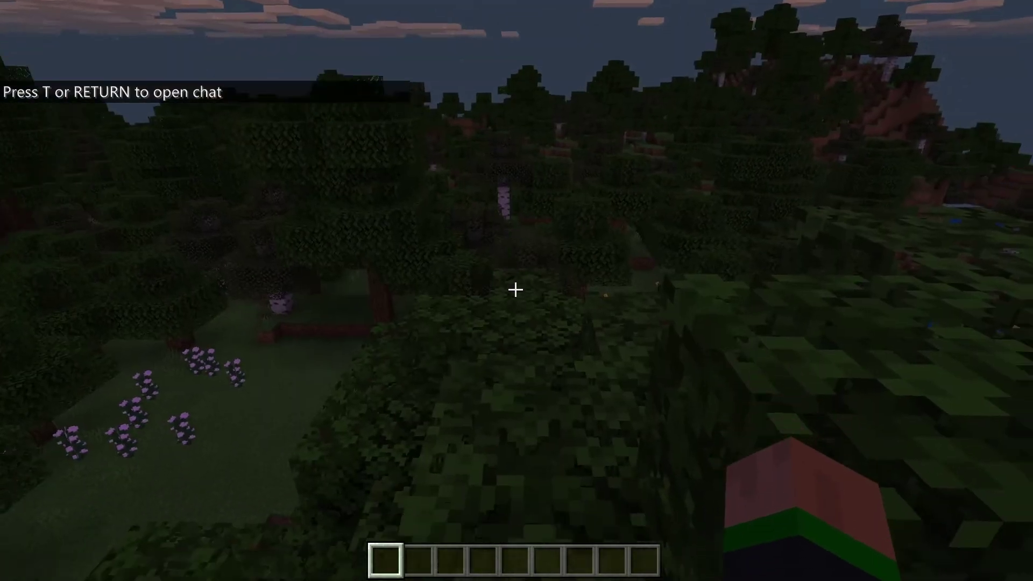
key(w)
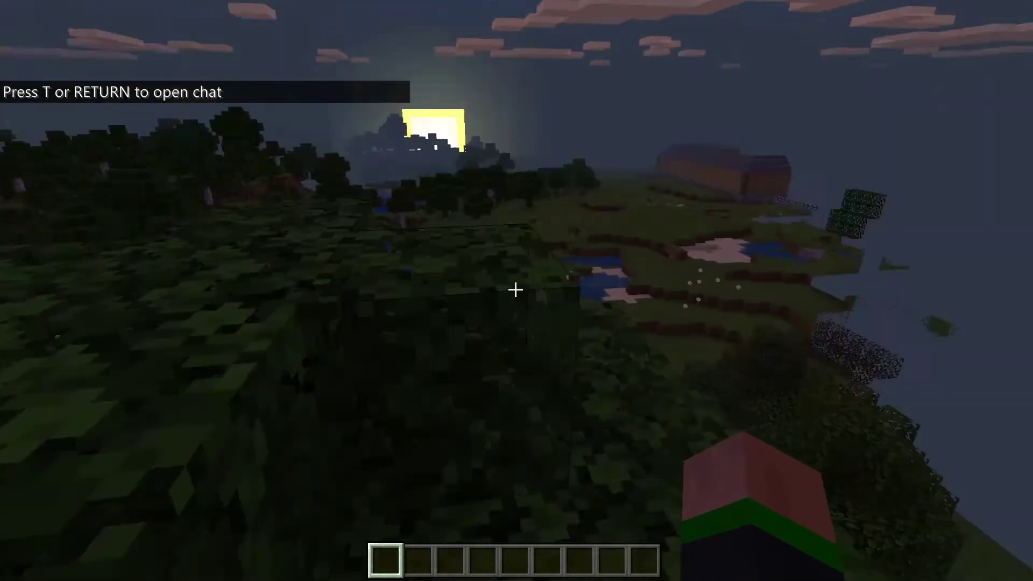
scroll(516, 289, down, 3)
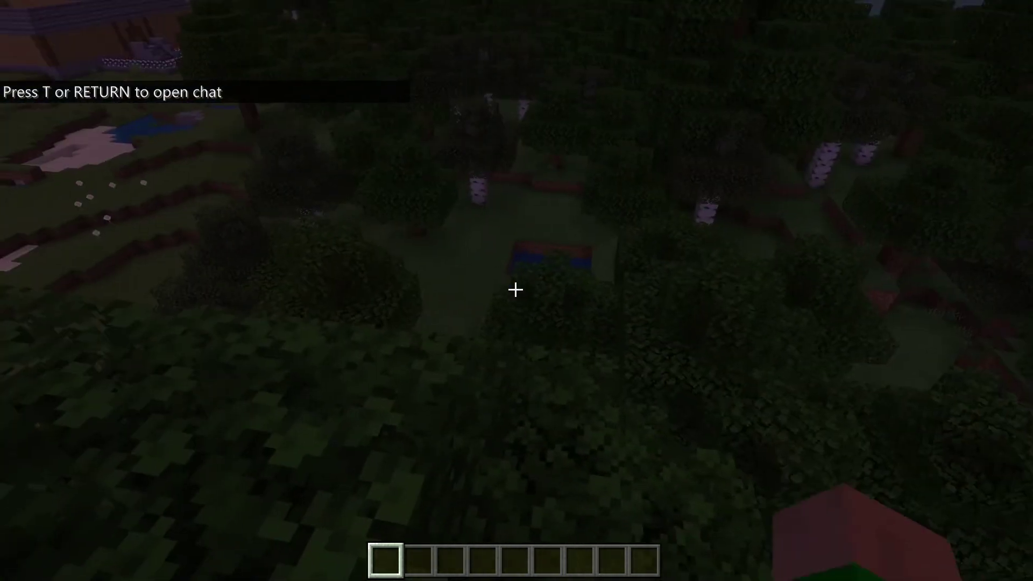
key(e)
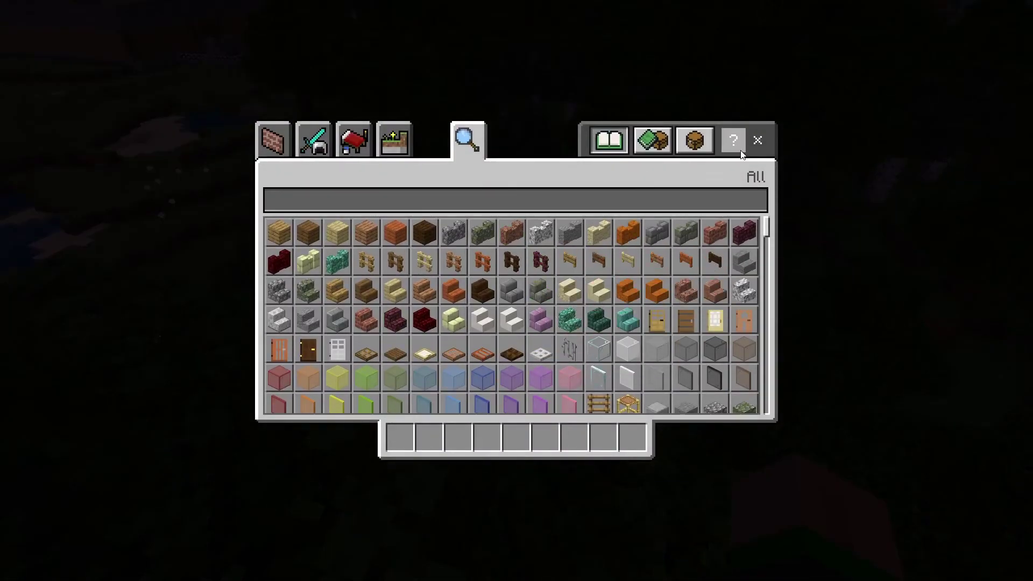
Close the inventory and fly over the meadow to inspect the roofless house from above
click(695, 141)
click(635, 144)
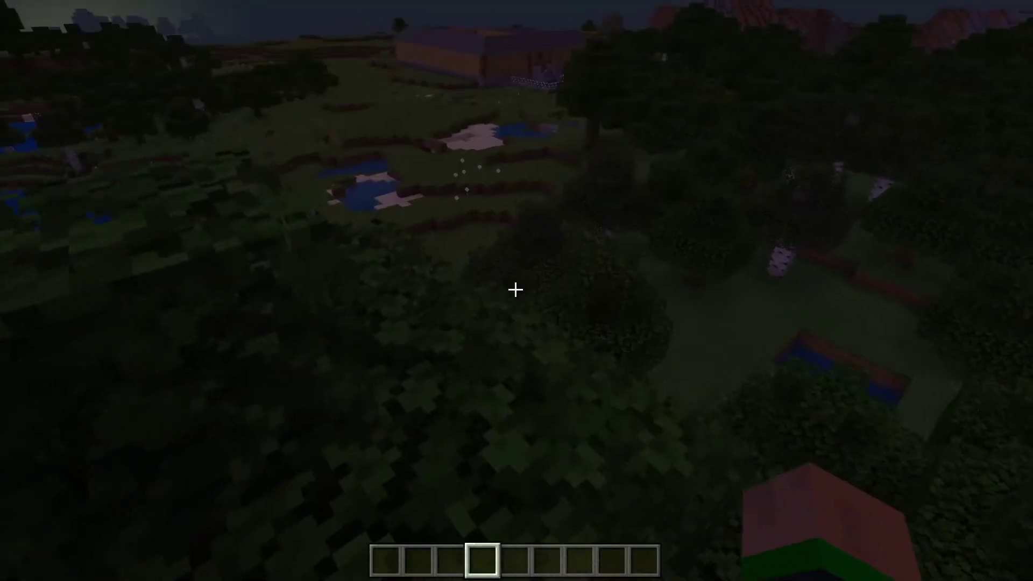
key(w)
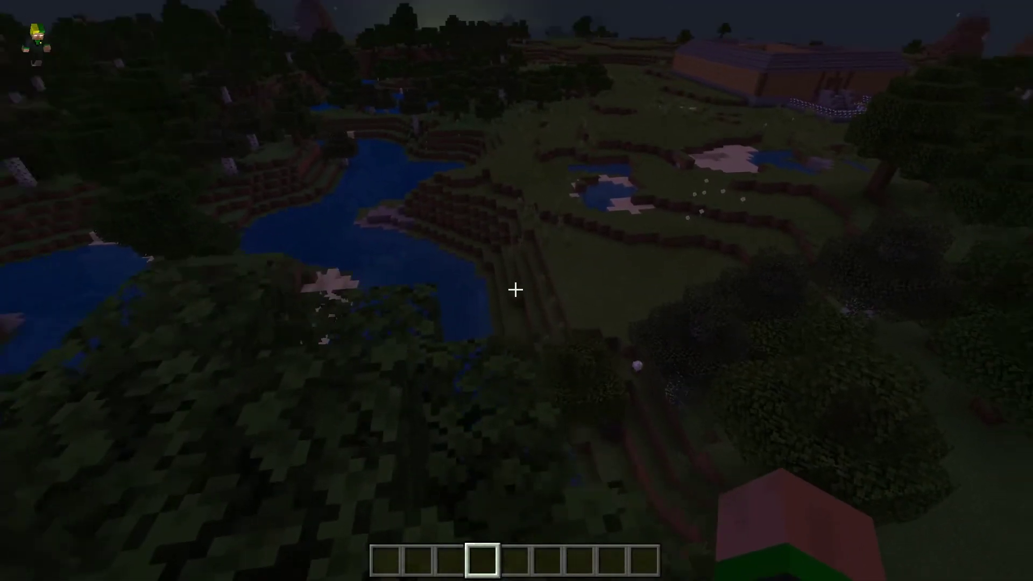
key(w)
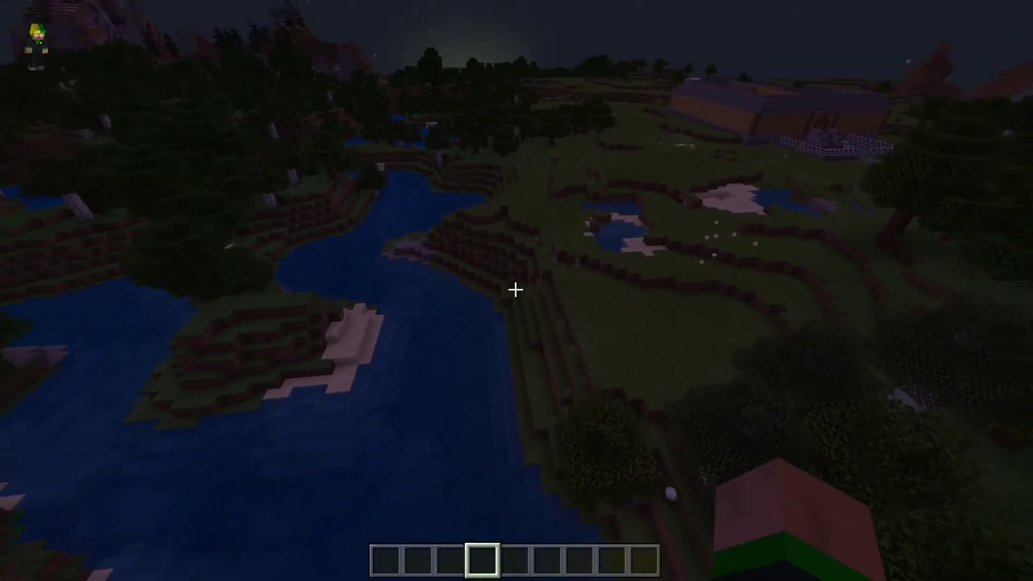
key(w)
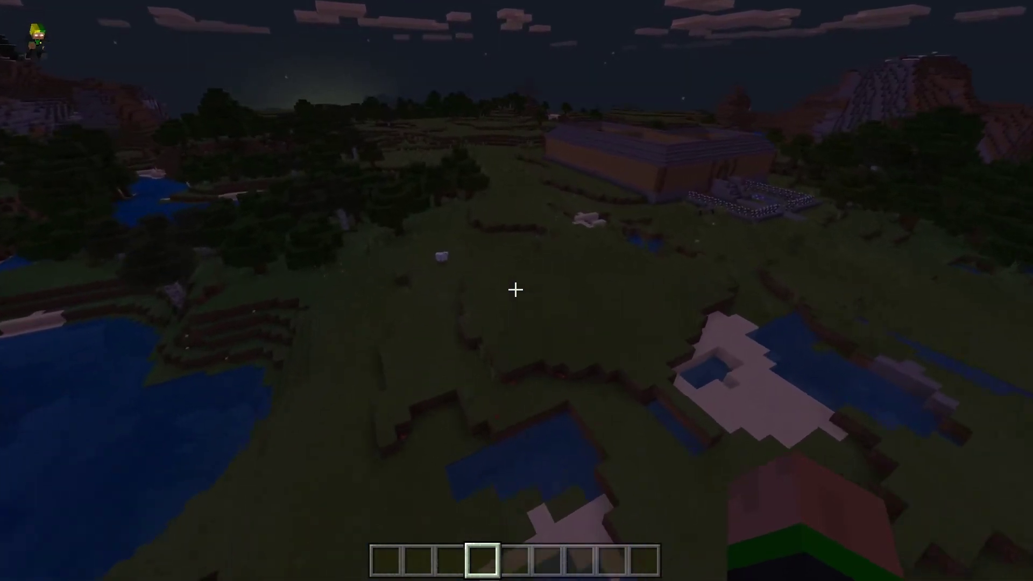
key(w)
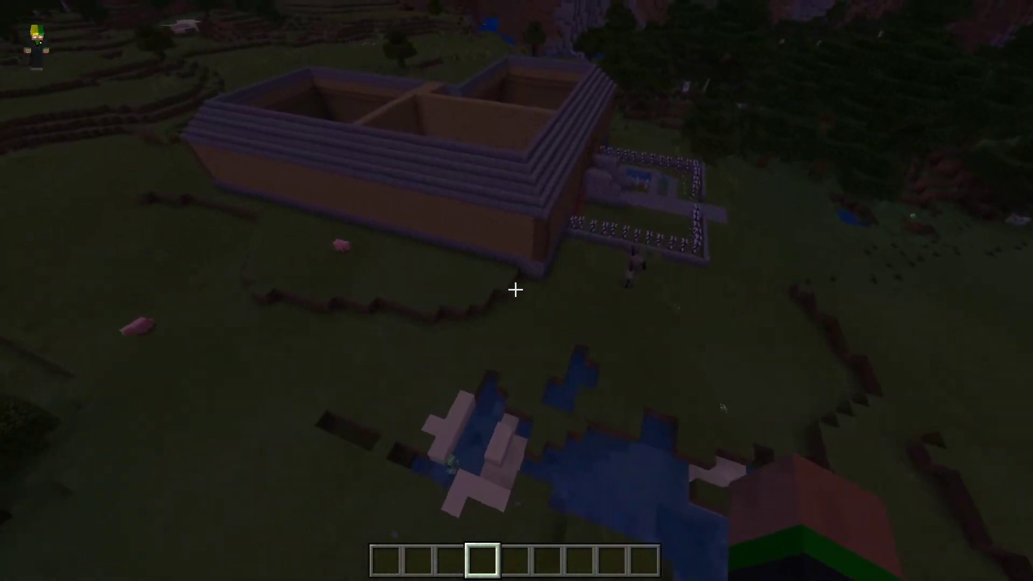
key(w)
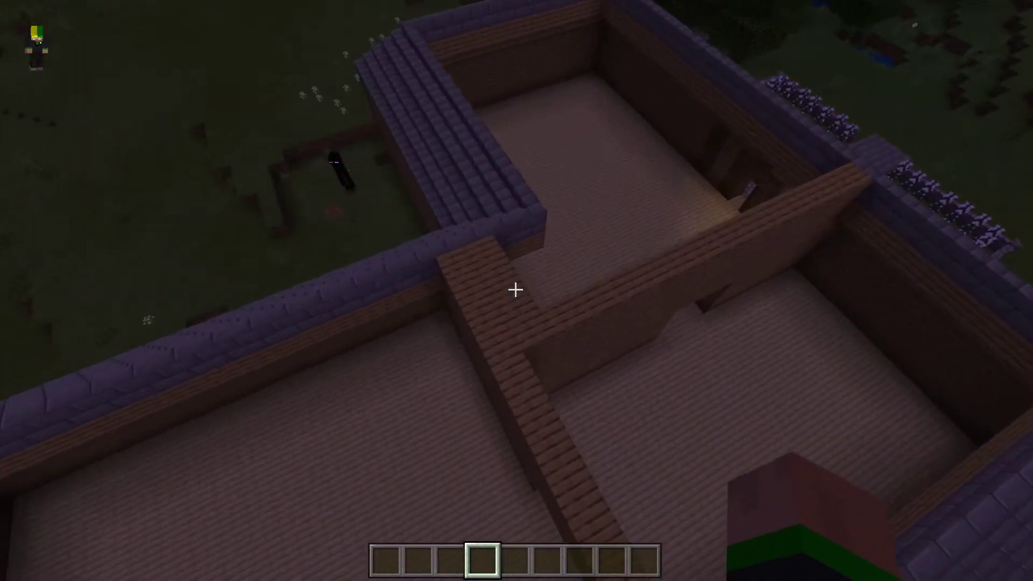
Descend along the house's interior wall to the ender chest and chest beside the entrance
key(shift)
key(w)
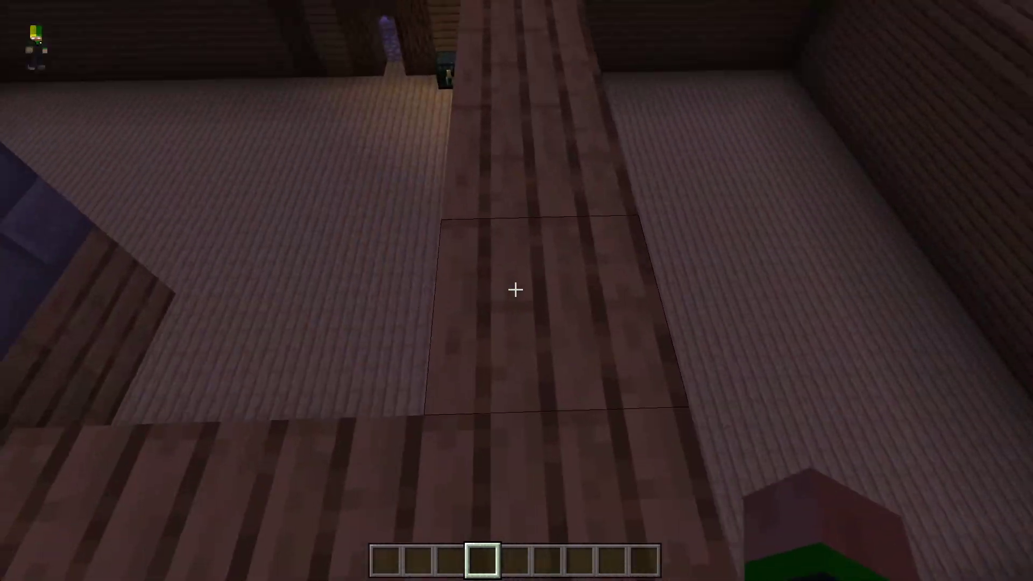
key(w)
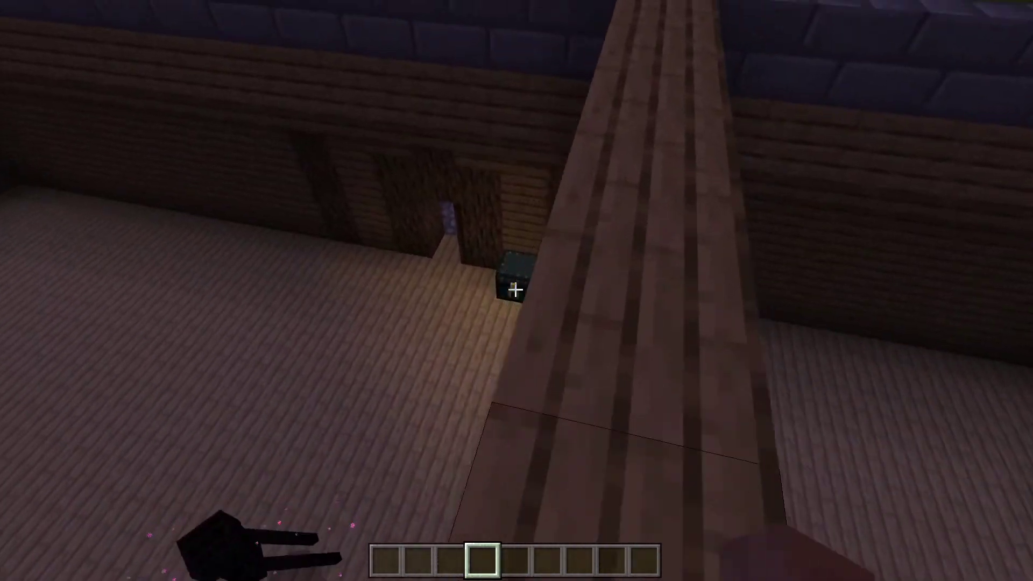
key(shift)
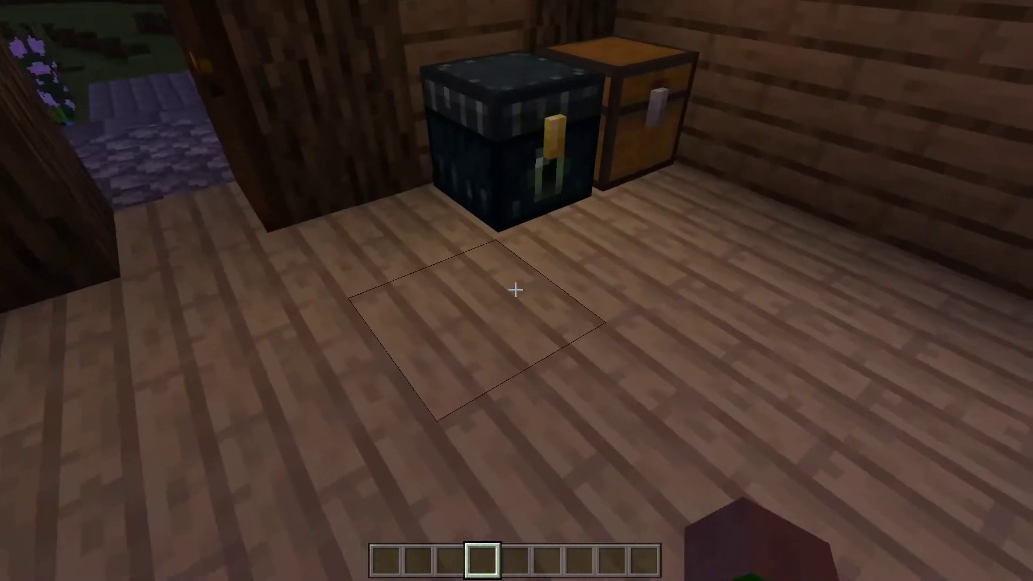
Rise above the house to survey its rooms, and return to the wooden chest in the corner
key(space)
key(w)
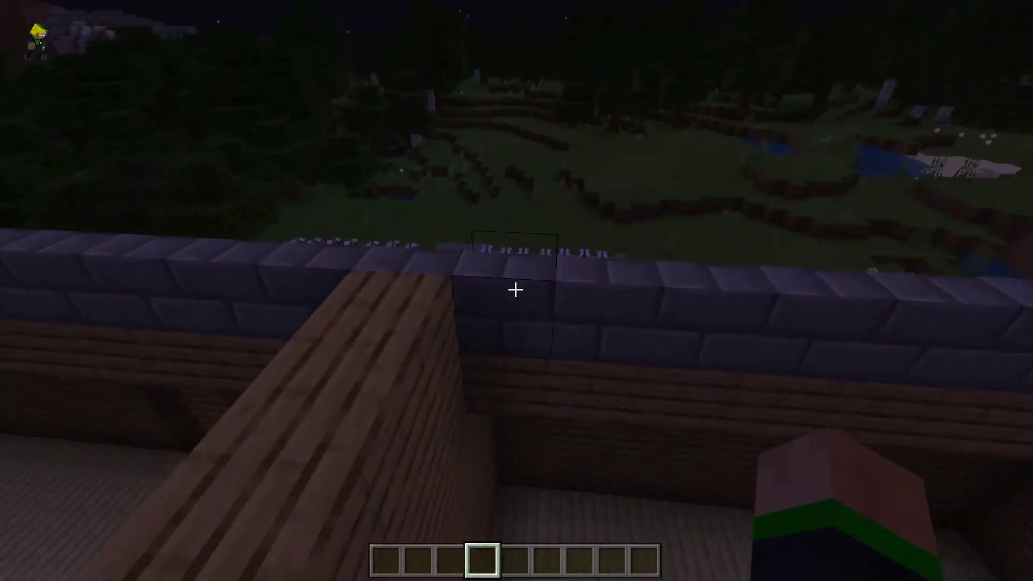
key(s)
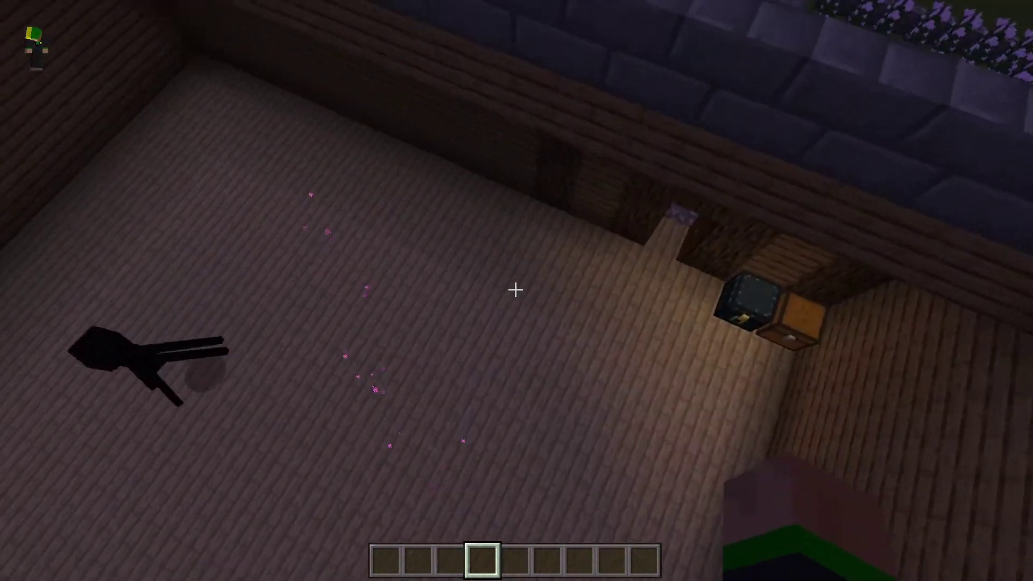
key(shift)
key(w)
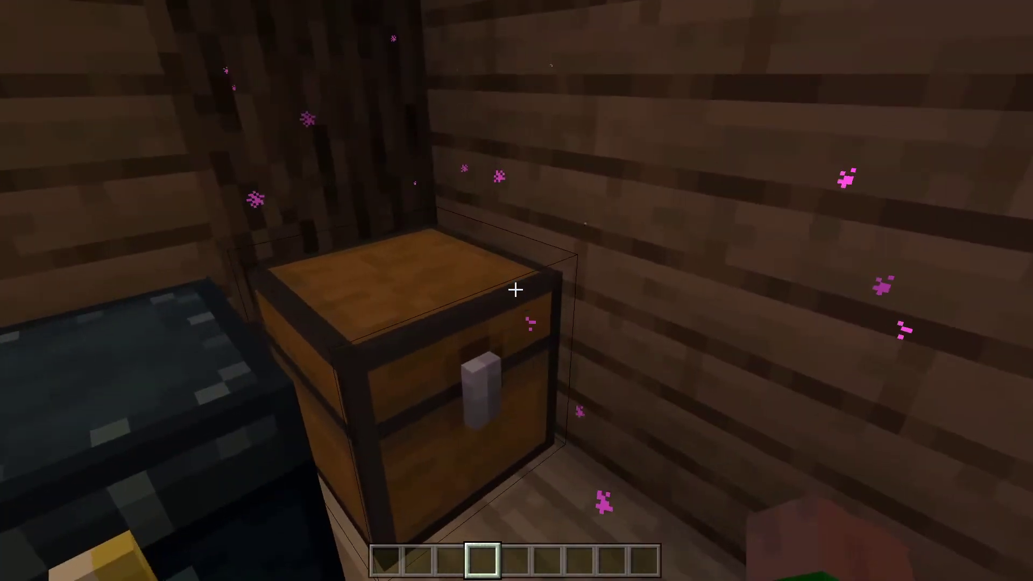
key(w)
Inspect the front garden and facade, re-enter the house, and check the ender chest's contents before closing it
key(w)
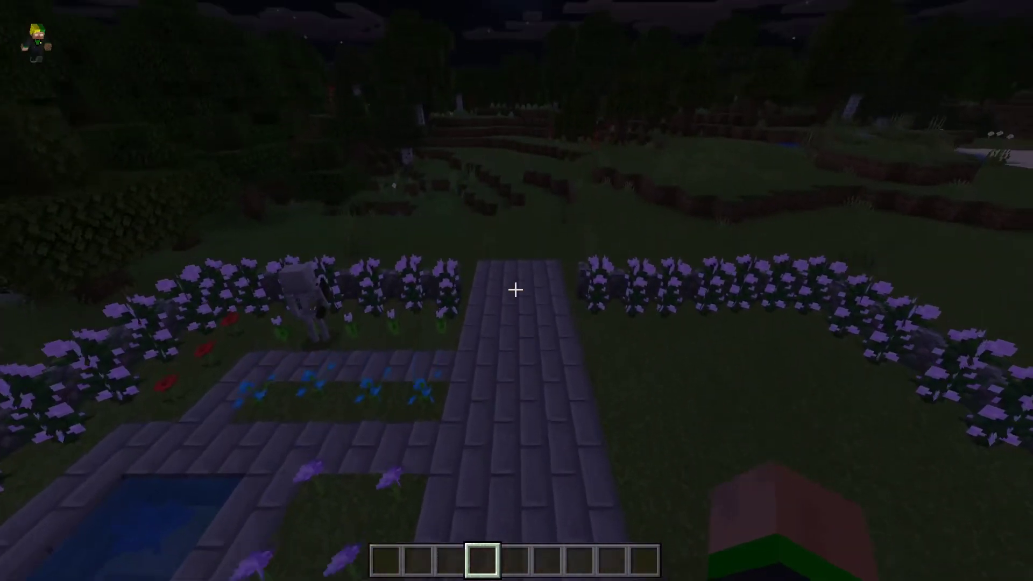
key(w)
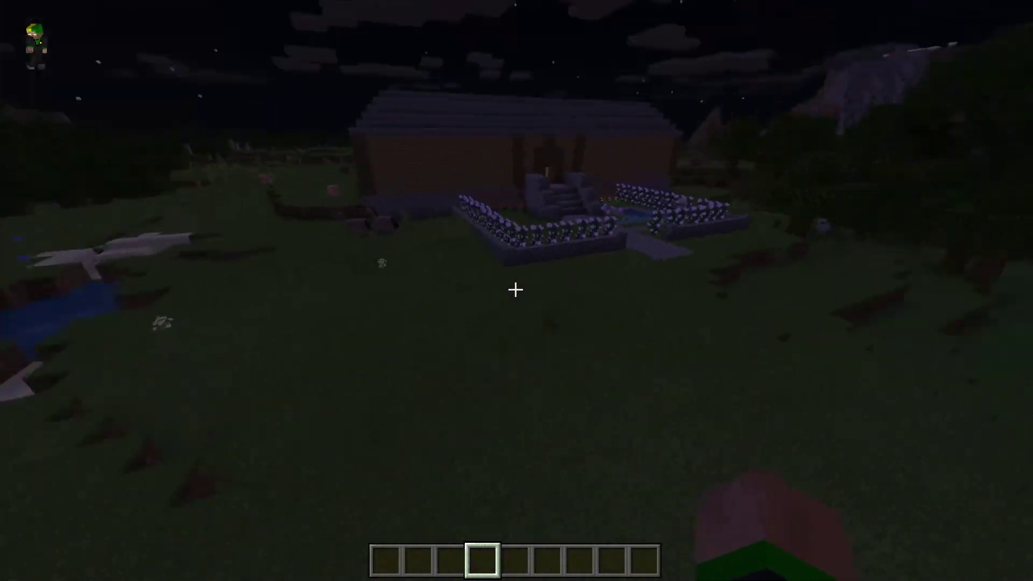
key(w)
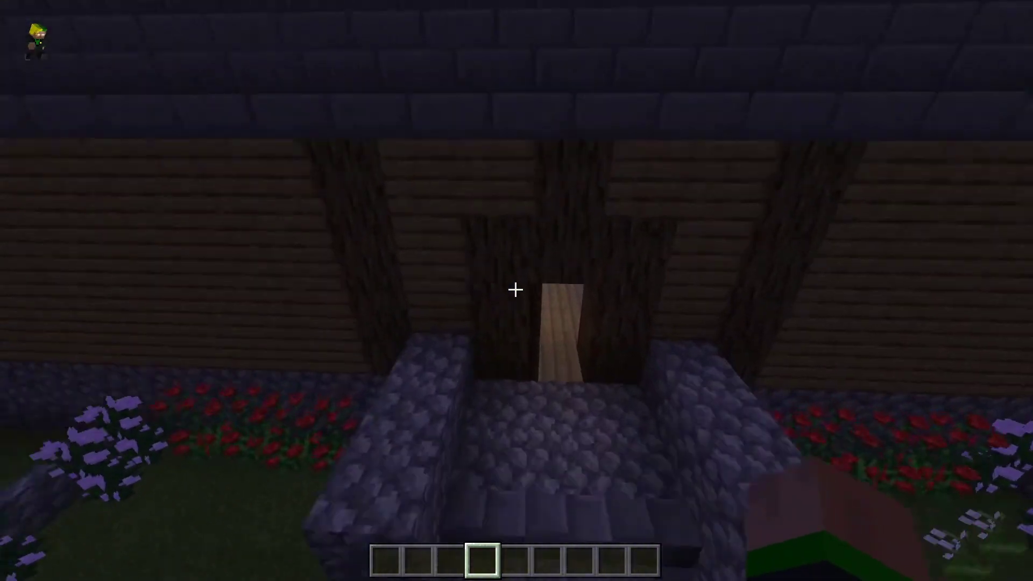
key(w)
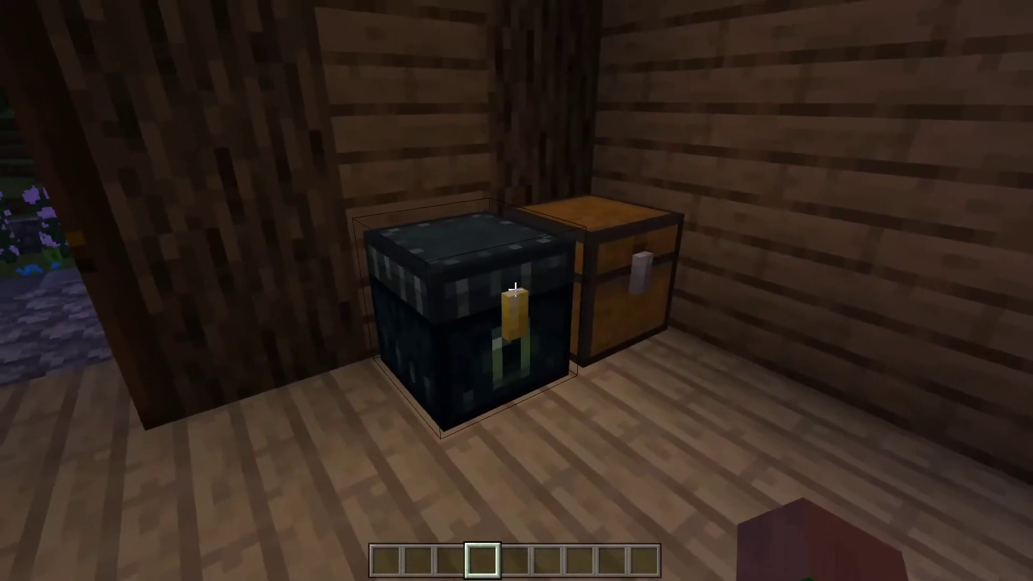
right_click(516, 290)
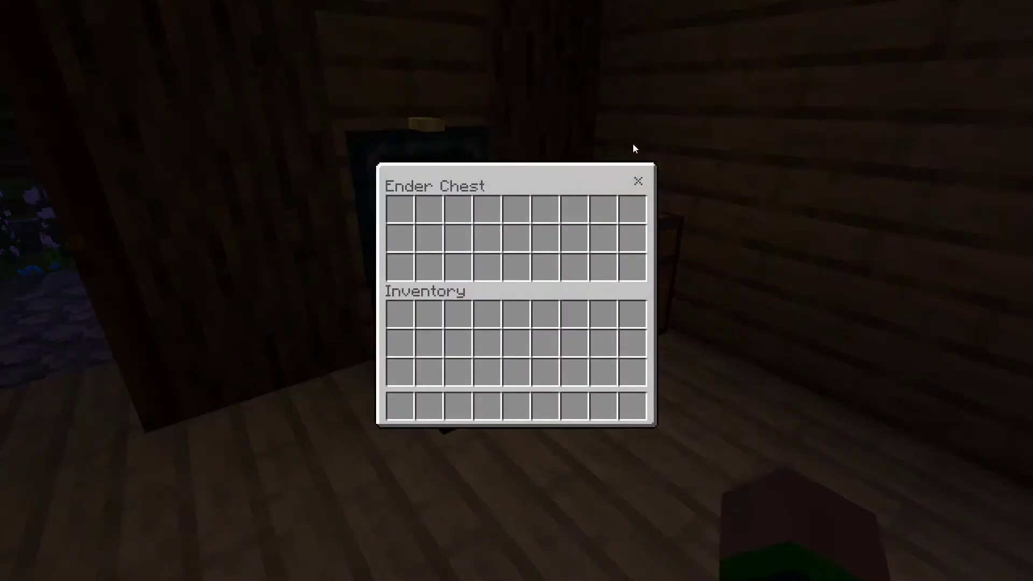
click(642, 183)
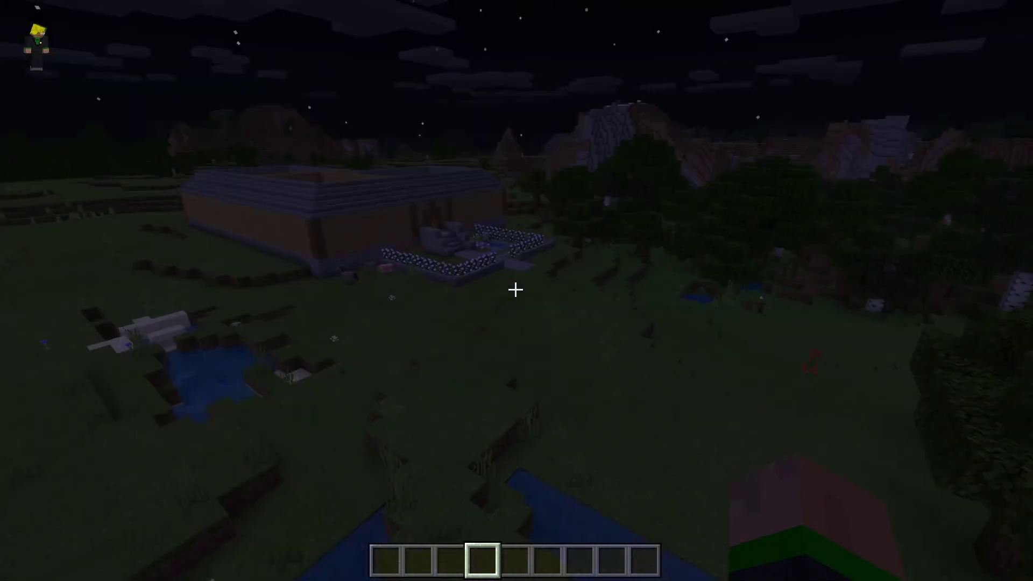
Fly from the meadow back over the house and survey its rooms and front garden from above
key(w)
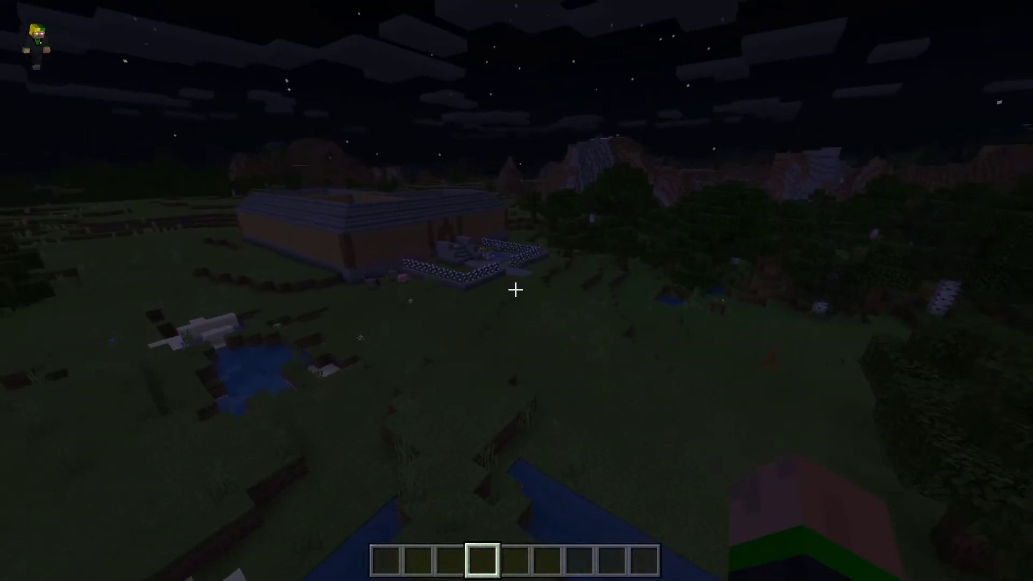
key(w)
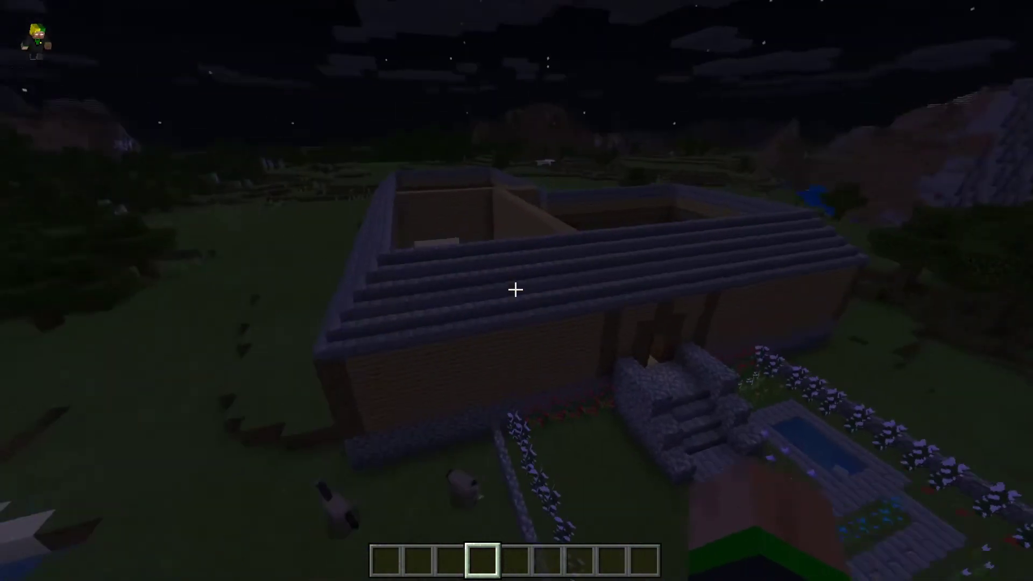
key(w)
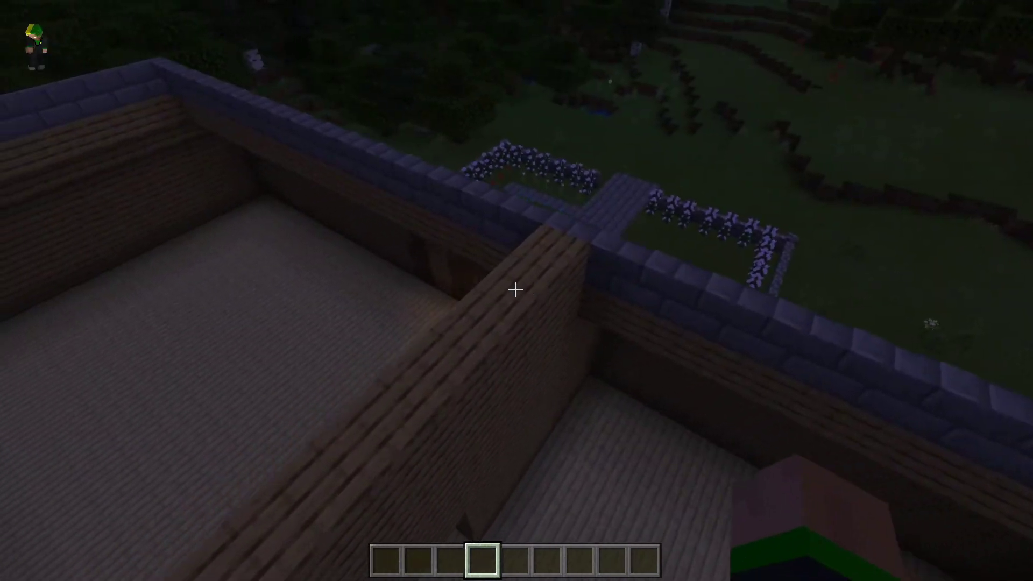
key(space)
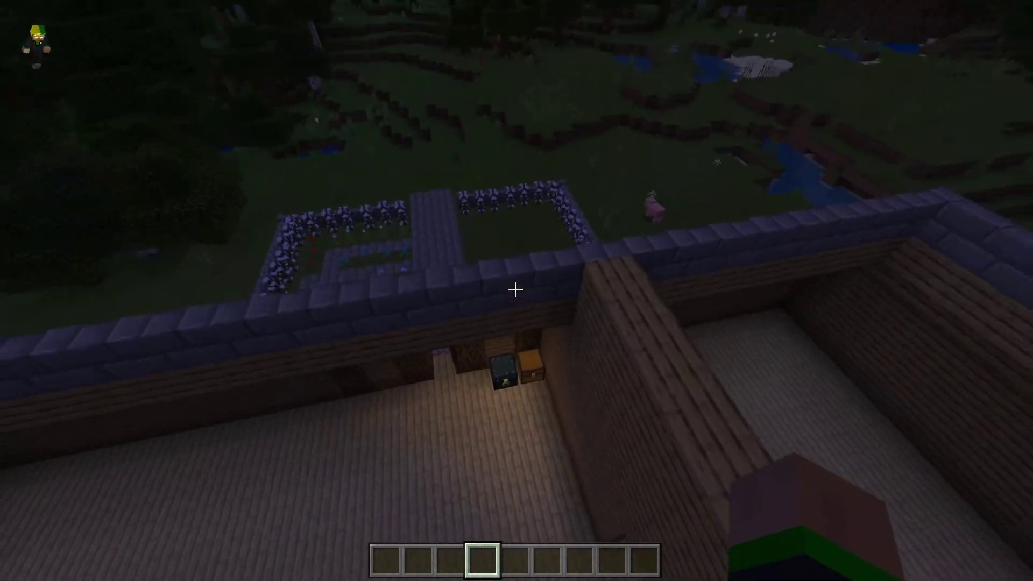
key(w)
Back away over the forest to view the whole building site, and fly back to the house's roof
key(s)
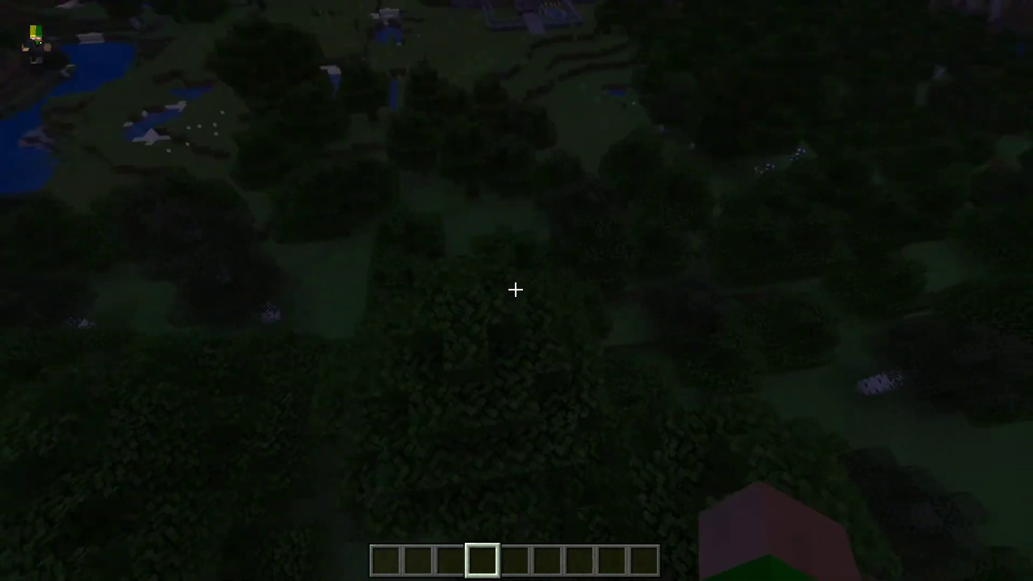
key(w)
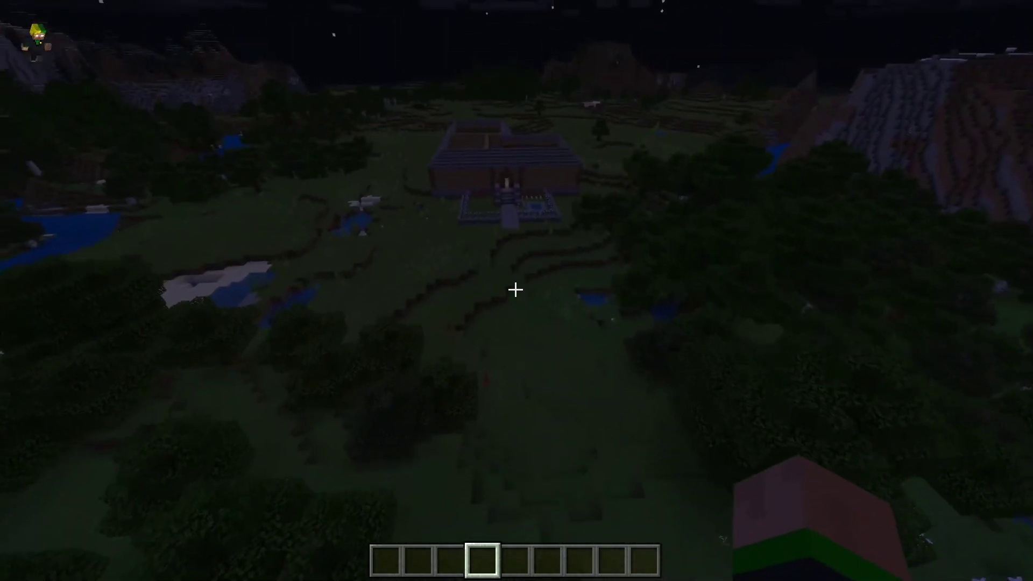
key(w)
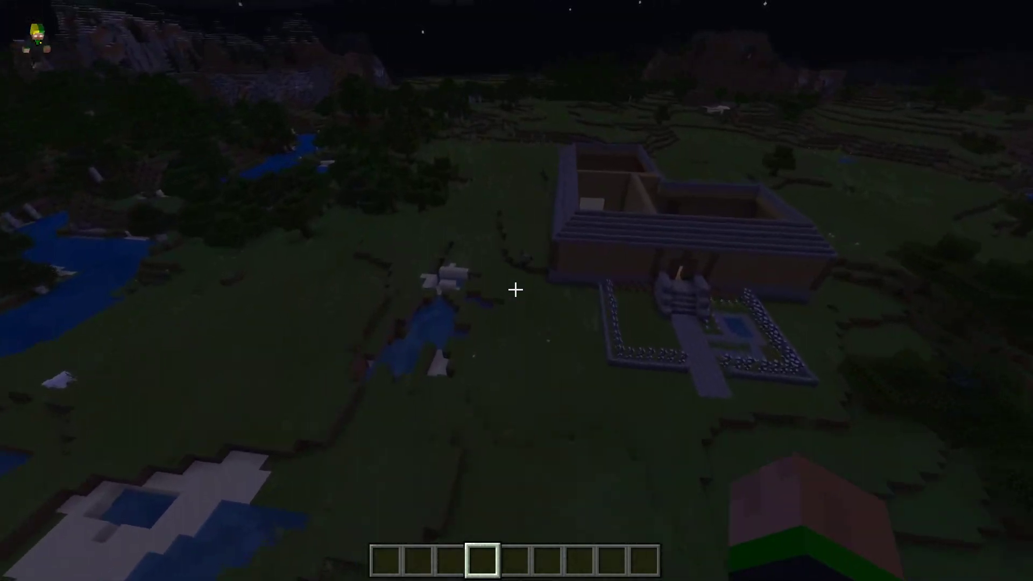
key(w)
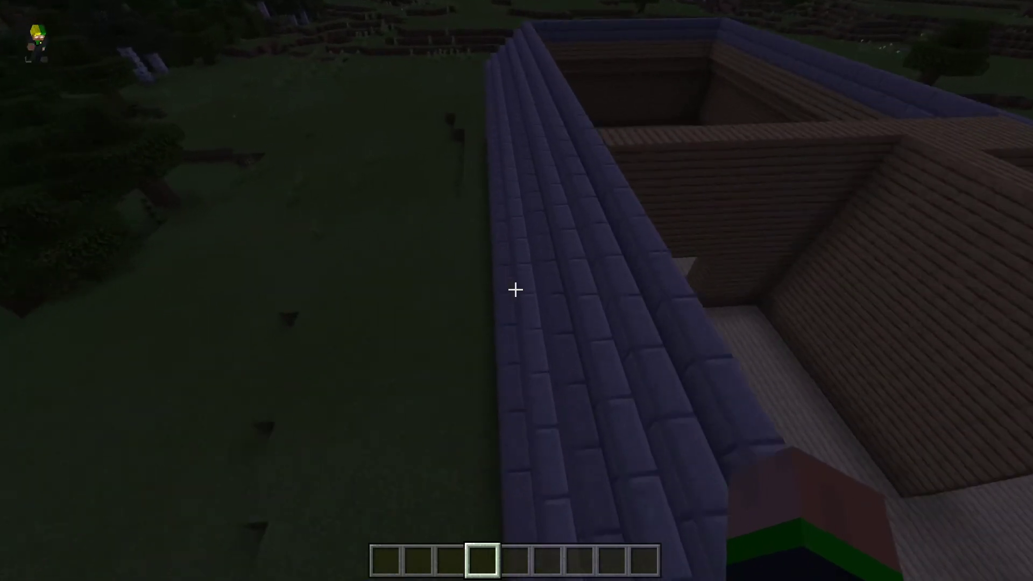
Walk the character in third-person view across the grass in front of the house and garden
key(w)
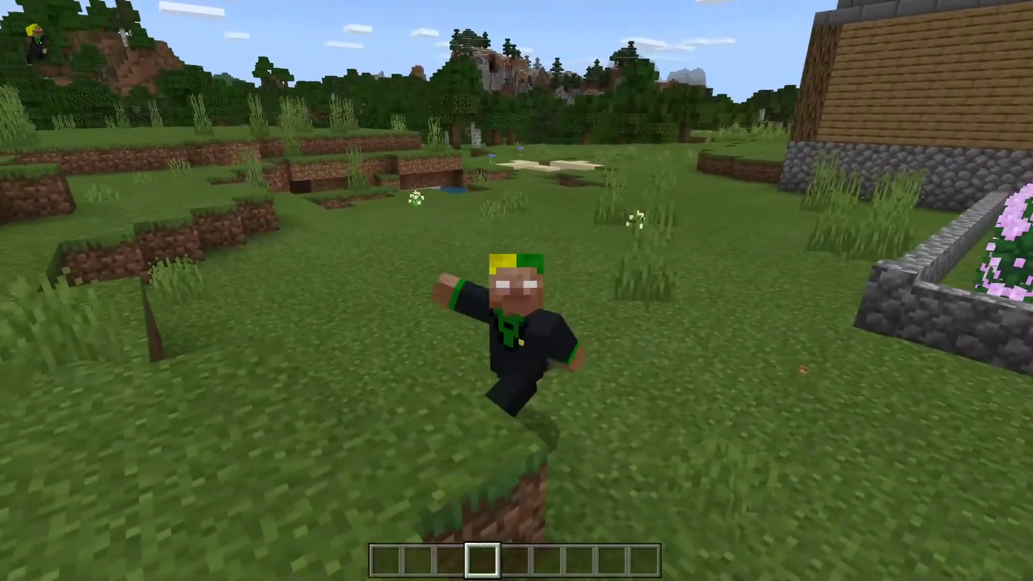
key(w)
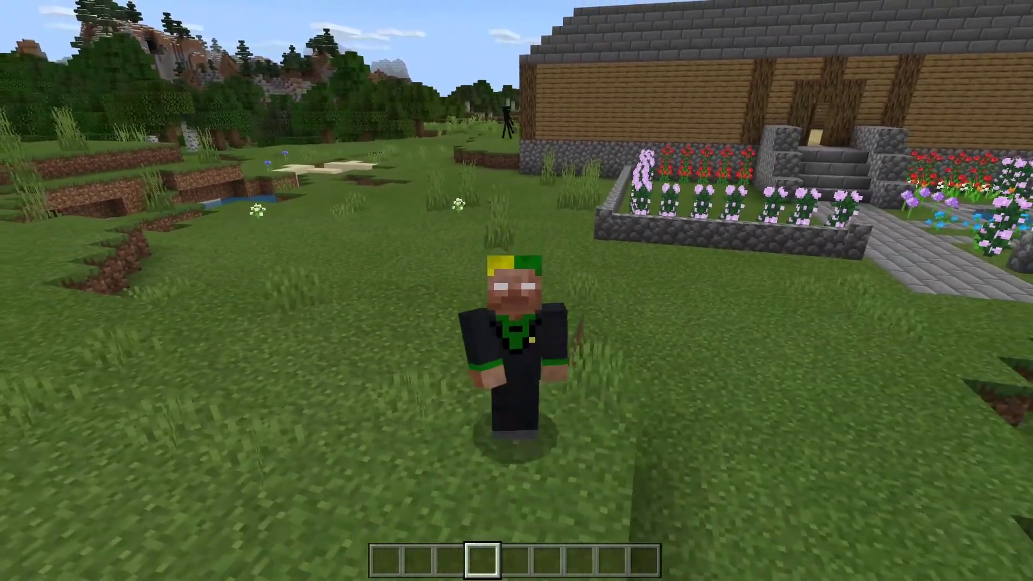
key(w)
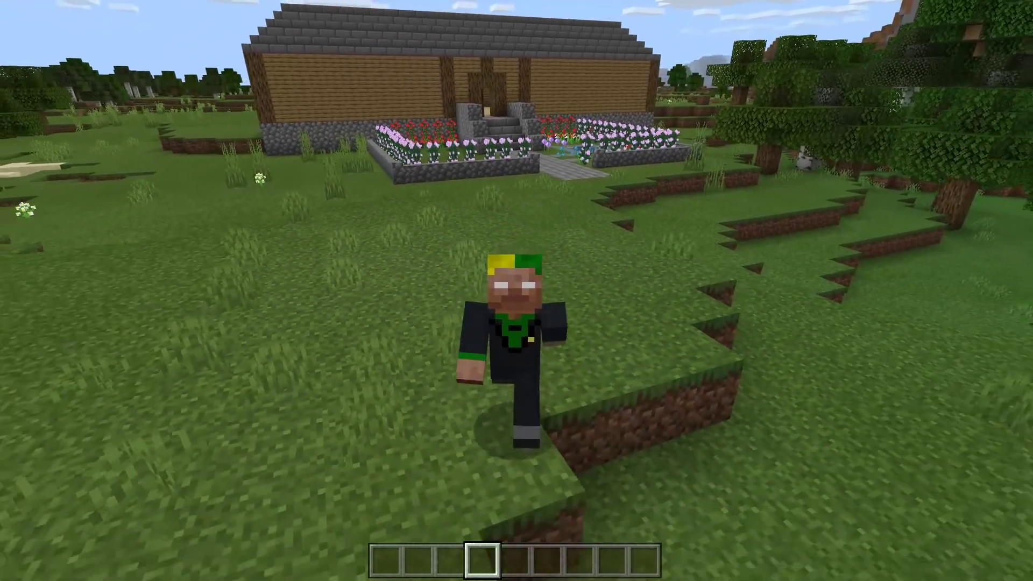